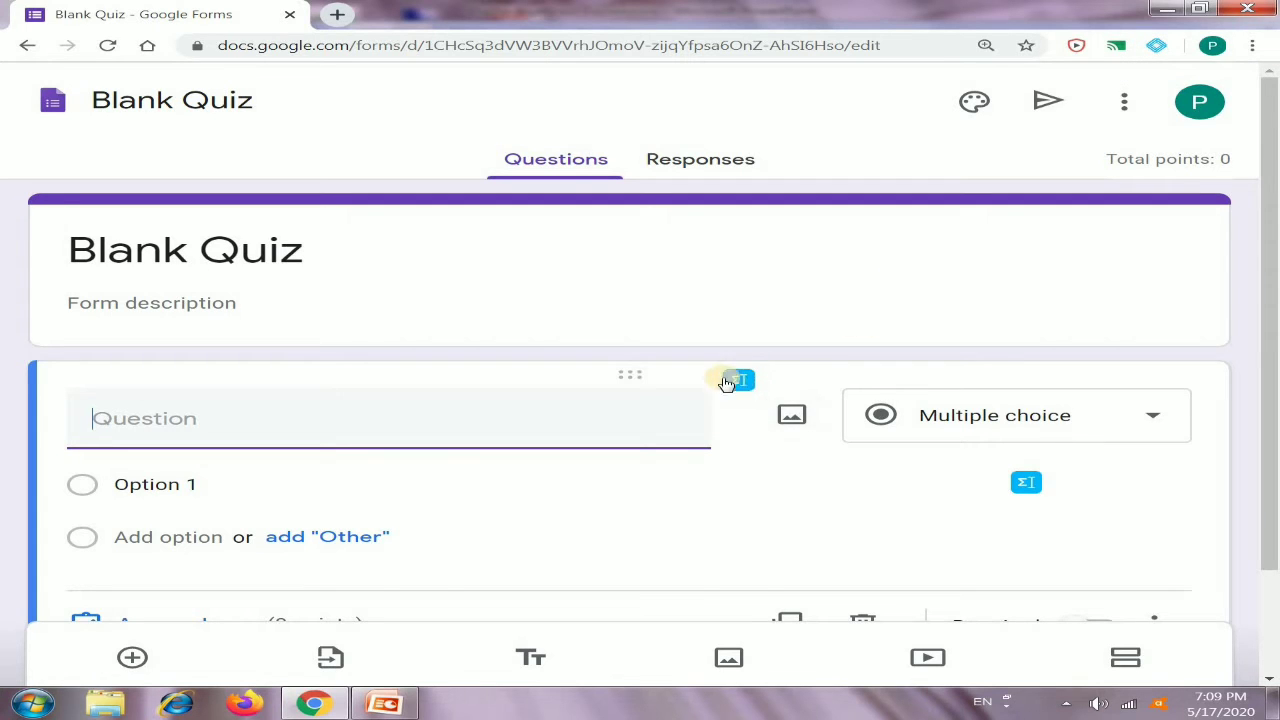
Step: Enter "Simplify the following" as the text of the first multiple-choice question
click(740, 382)
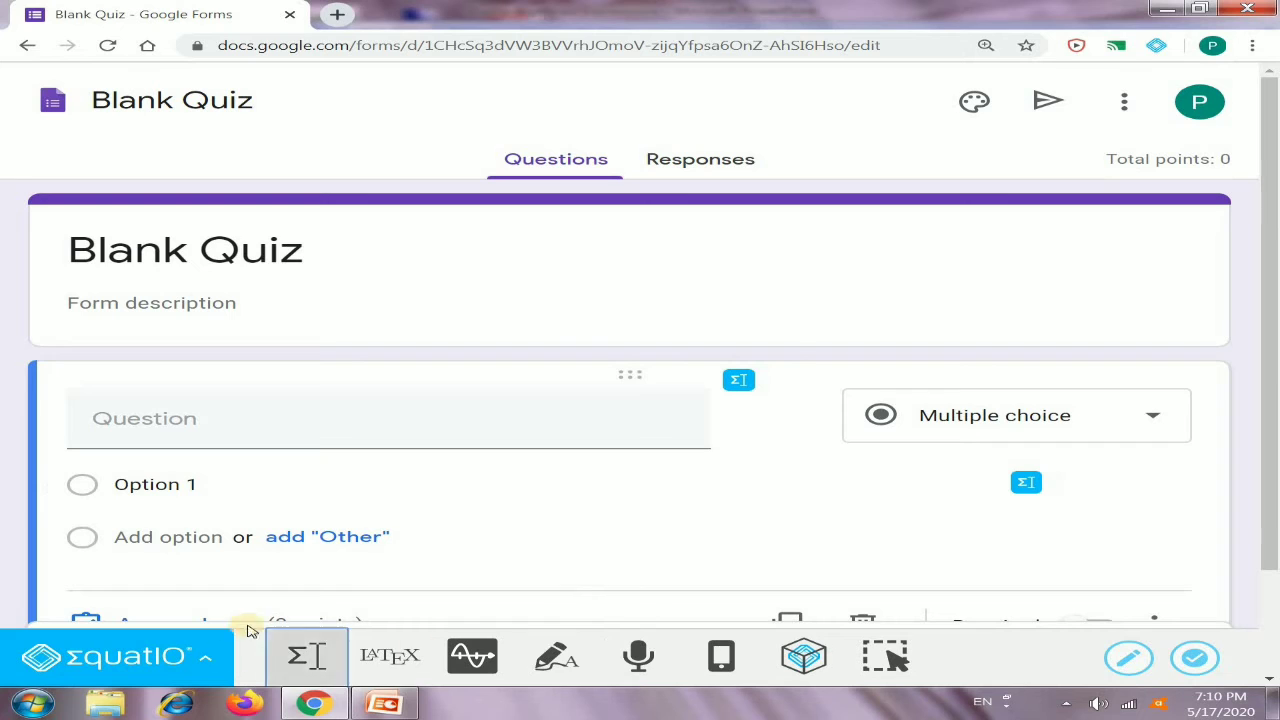
click(187, 424)
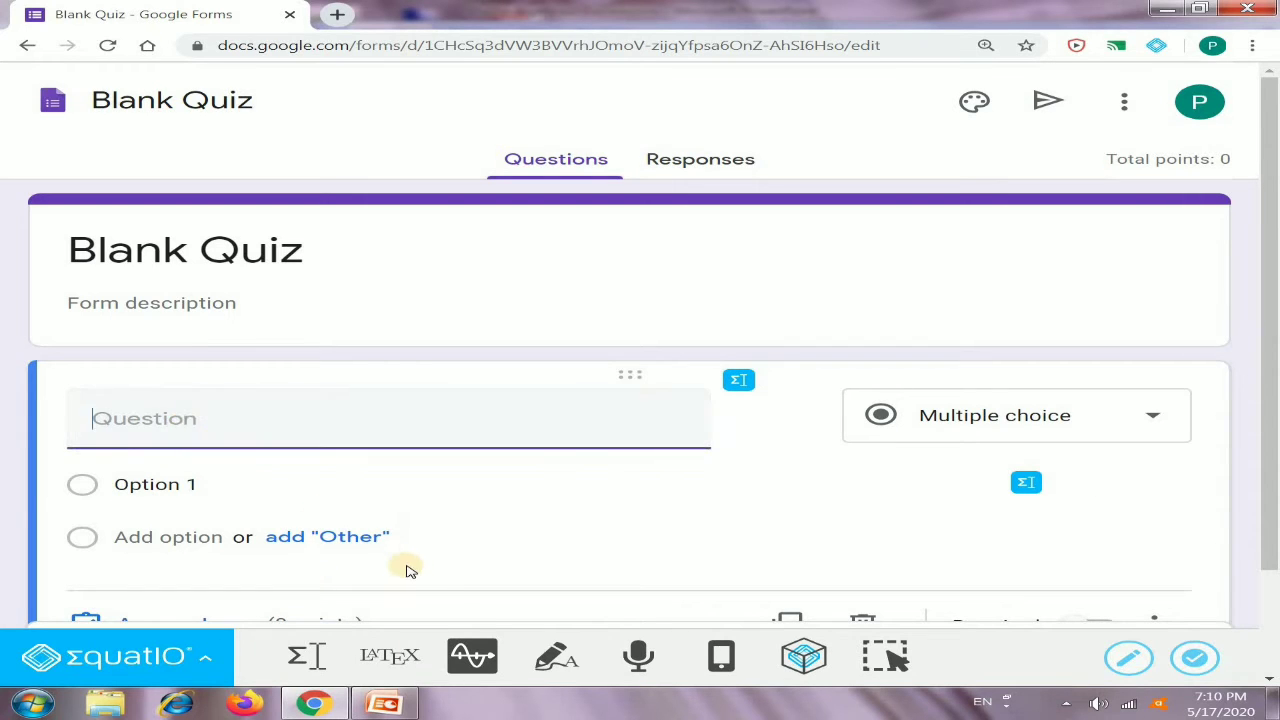
text(Sim)
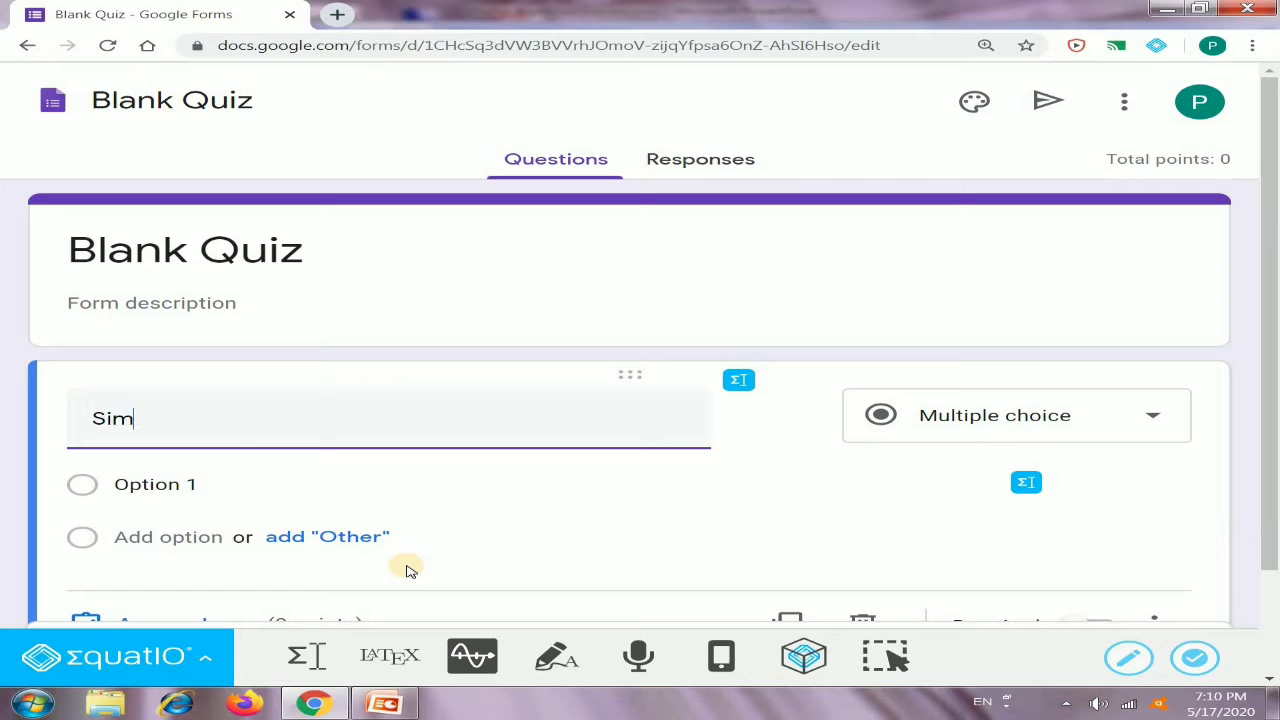
text(plify the following)
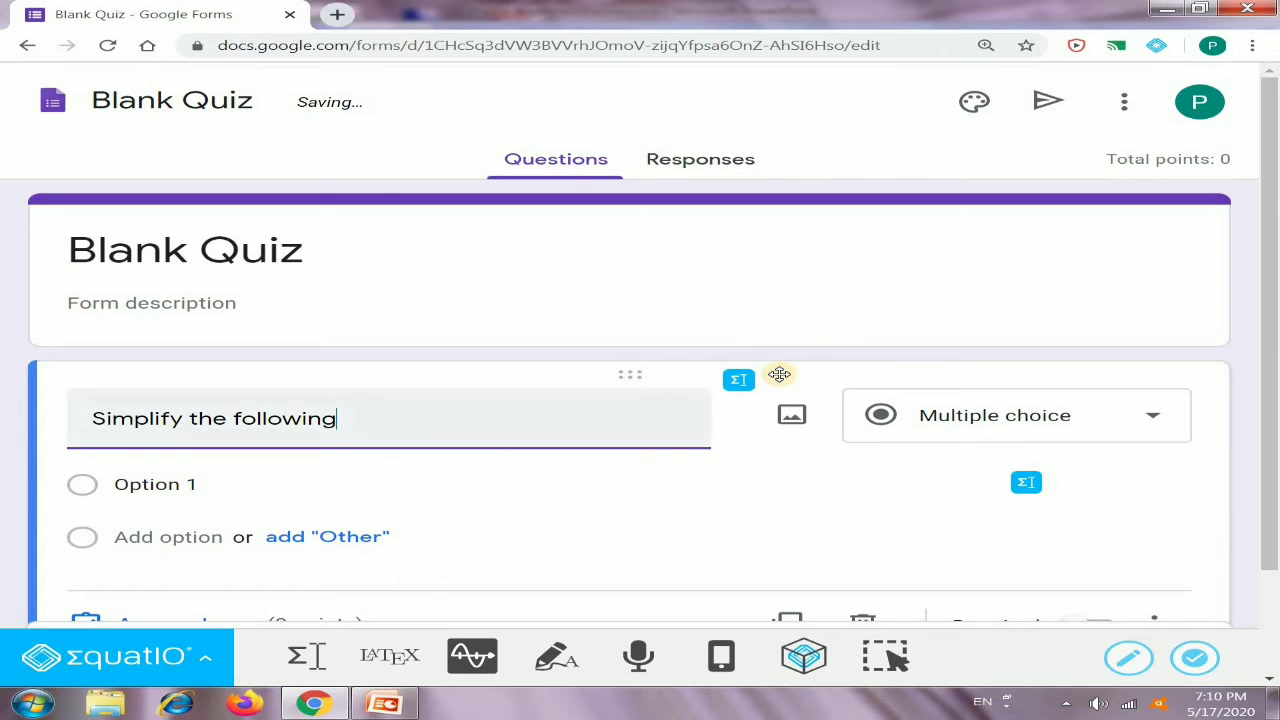
Step: Open the LaTeX equation editor for the question and insert an a/b fraction template from the math symbols
click(734, 391)
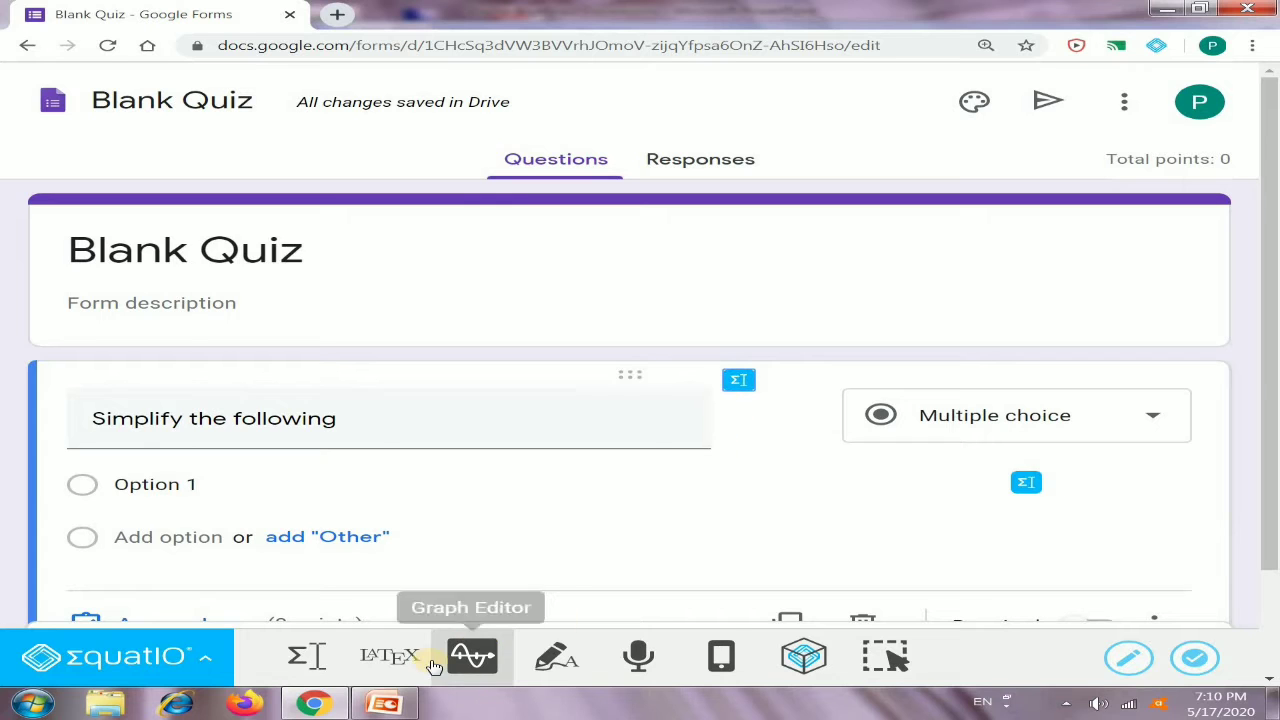
click(308, 659)
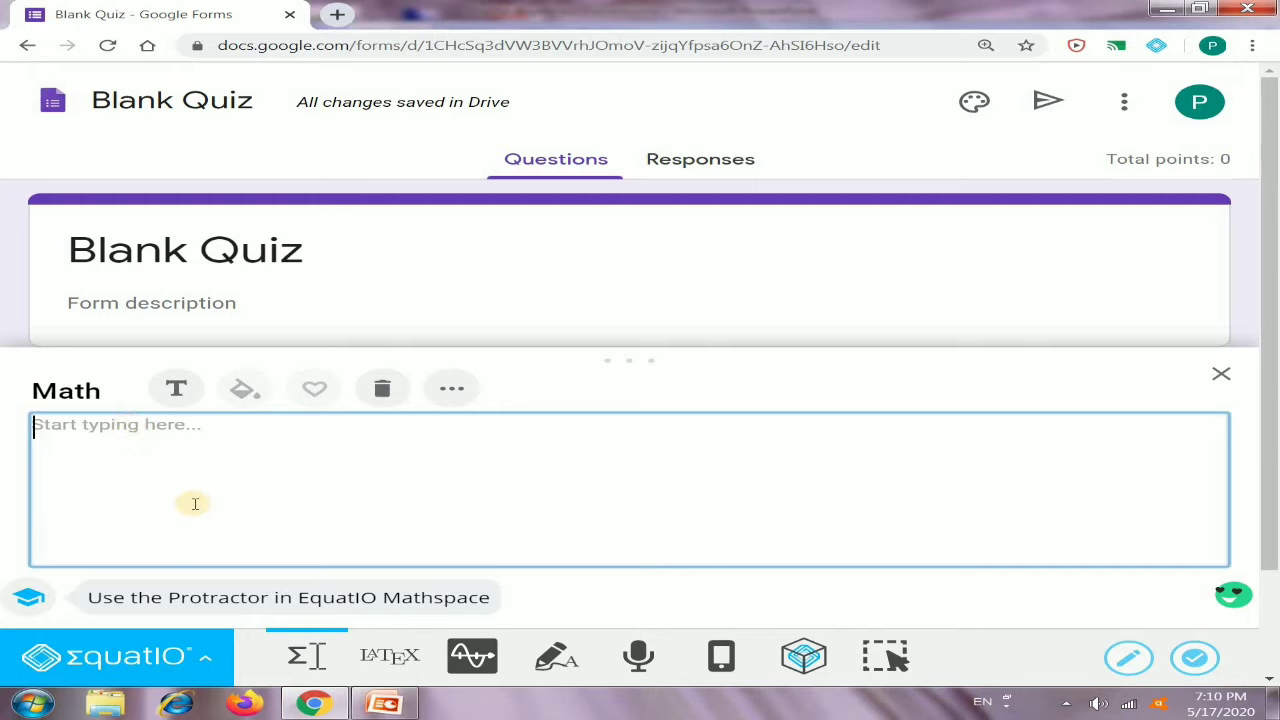
click(414, 662)
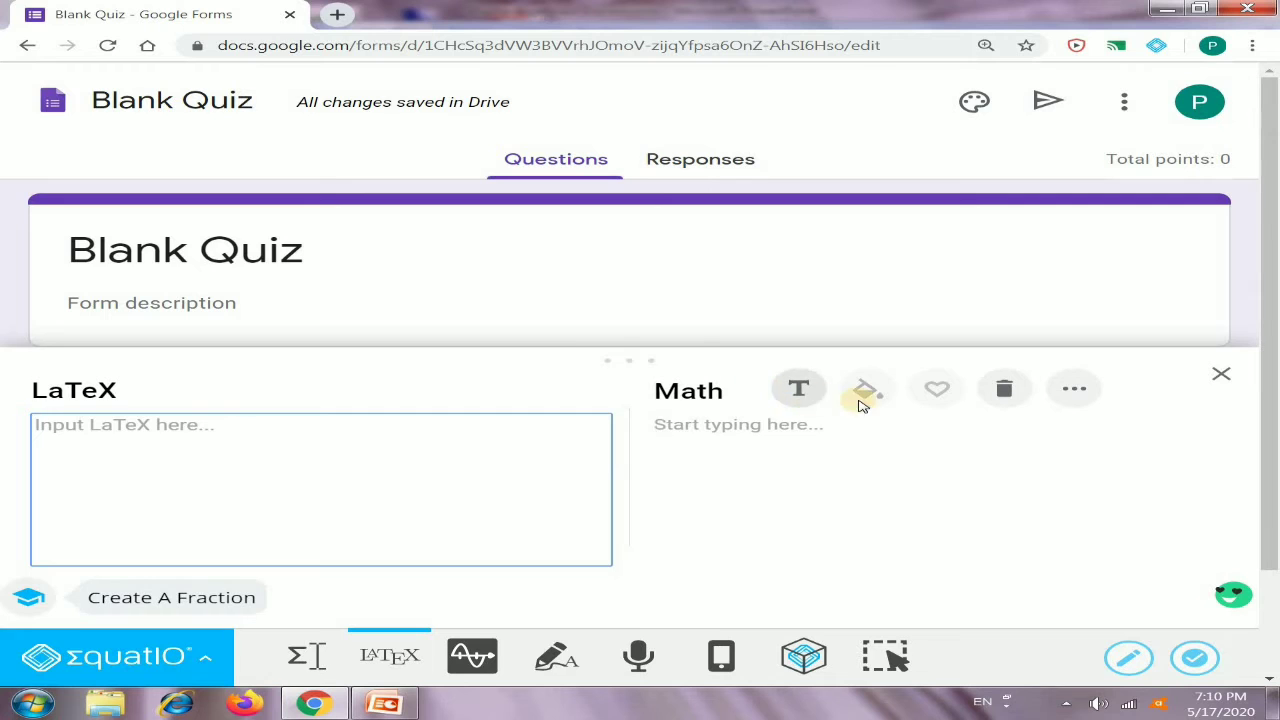
click(1060, 400)
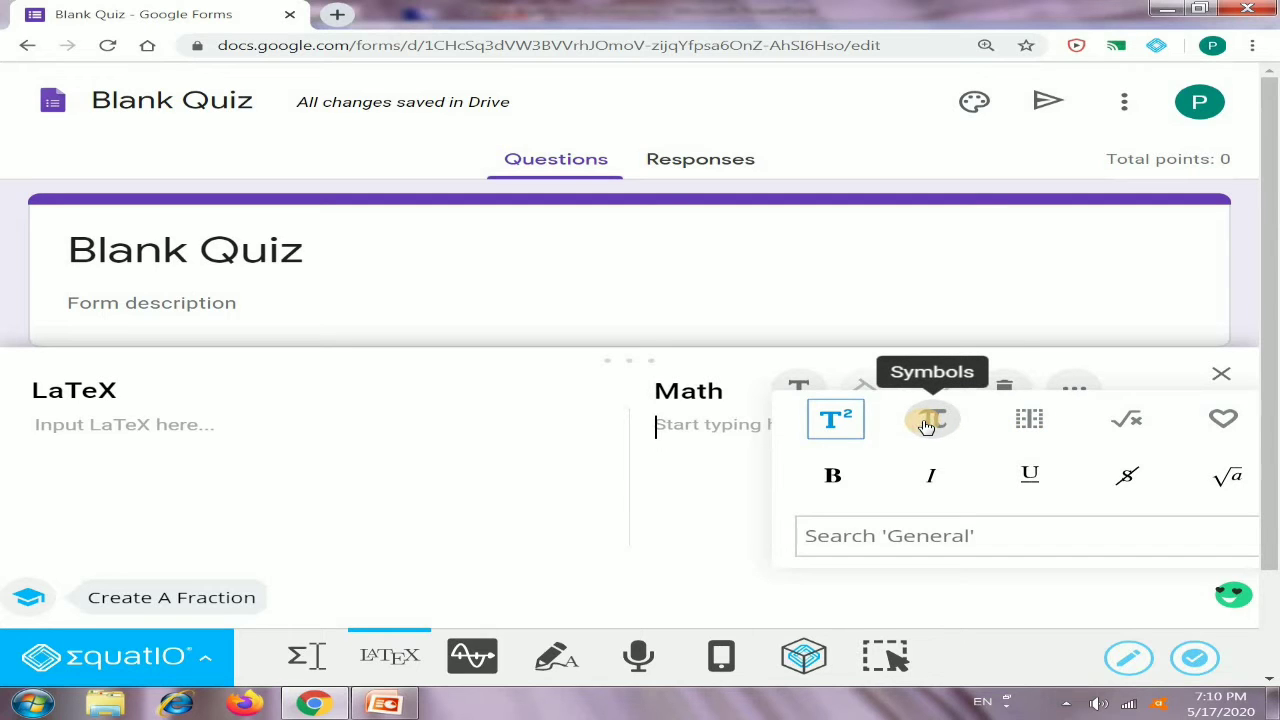
click(929, 421)
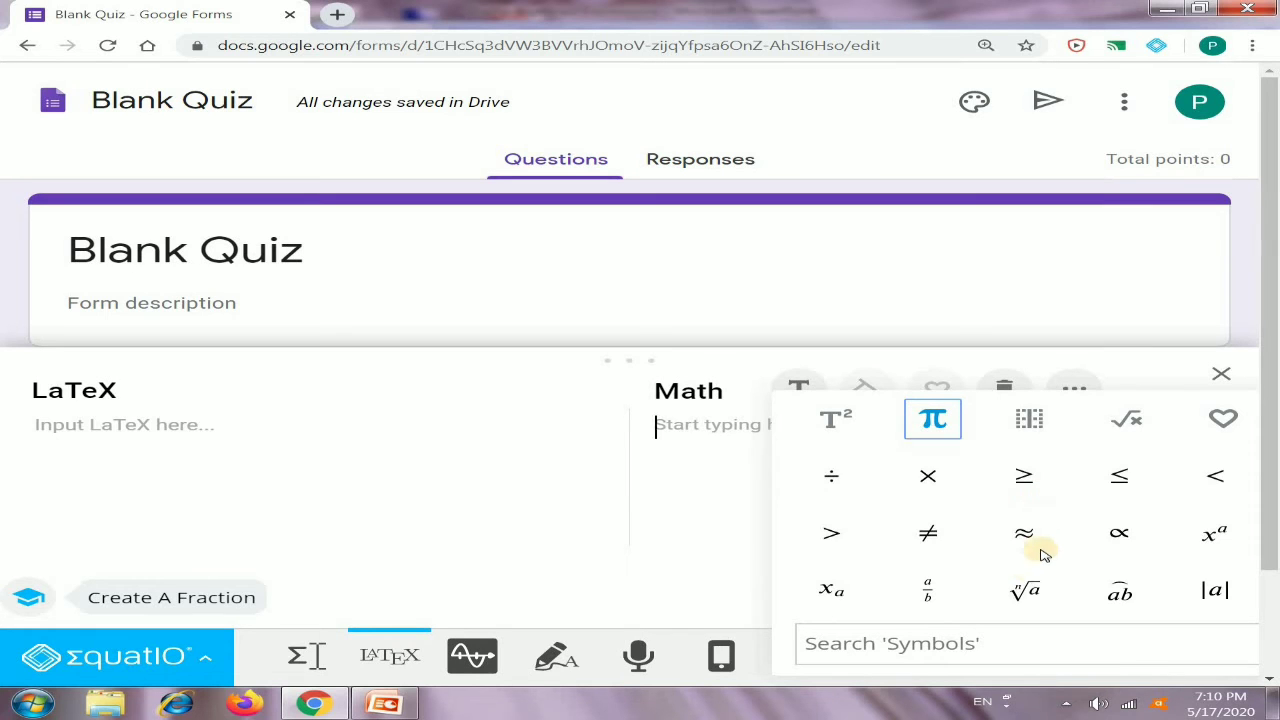
click(923, 589)
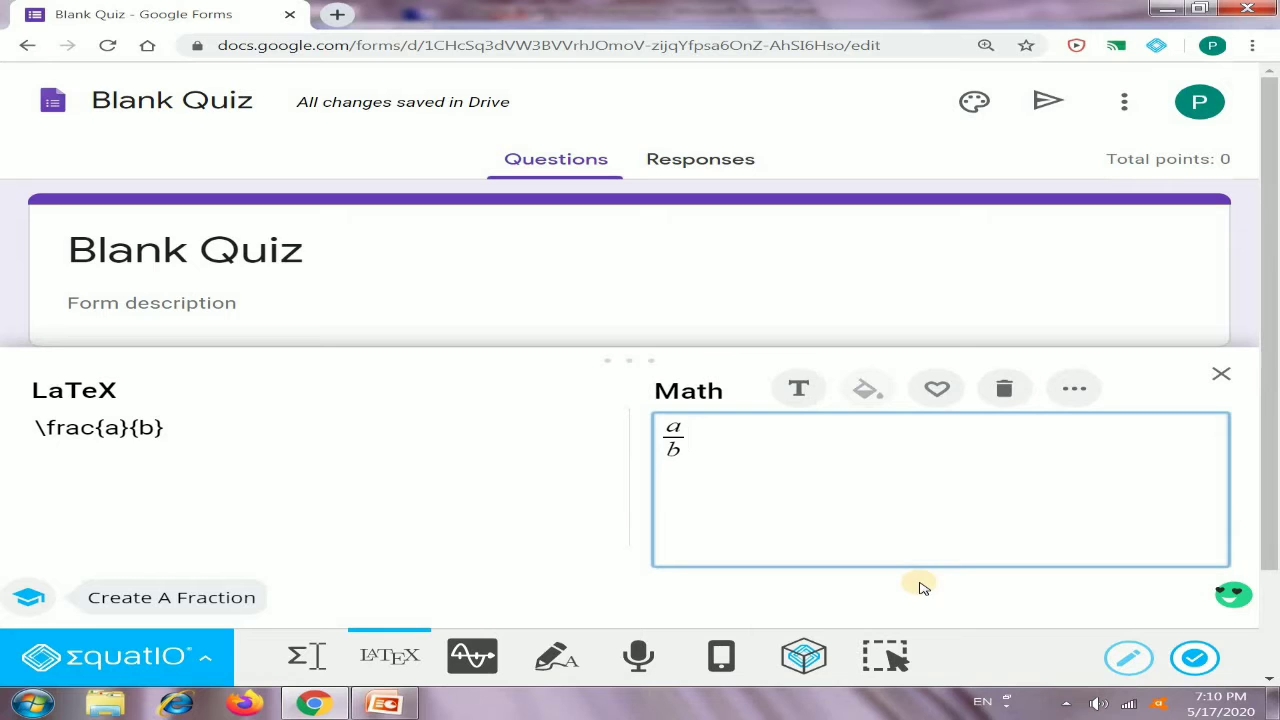
Step: Edit the LaTeX fraction so its numerator is 2 and its denominator is 3
click(118, 428)
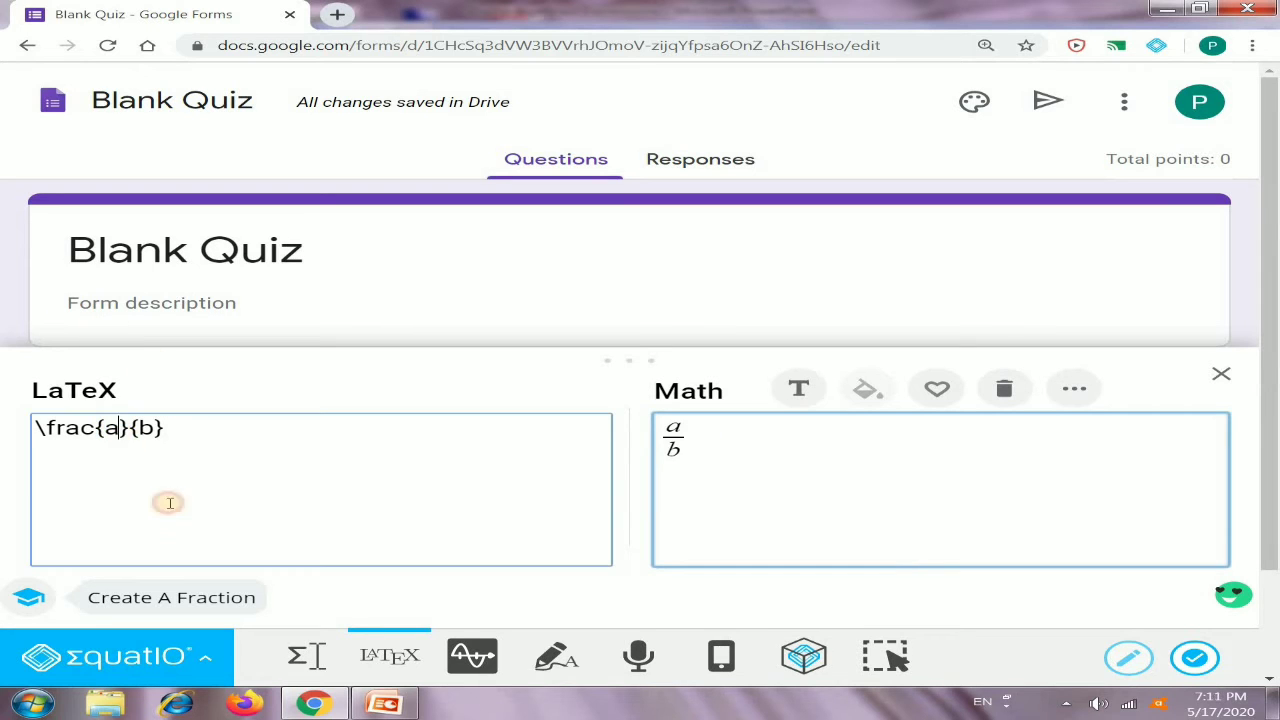
key(BackSpace)
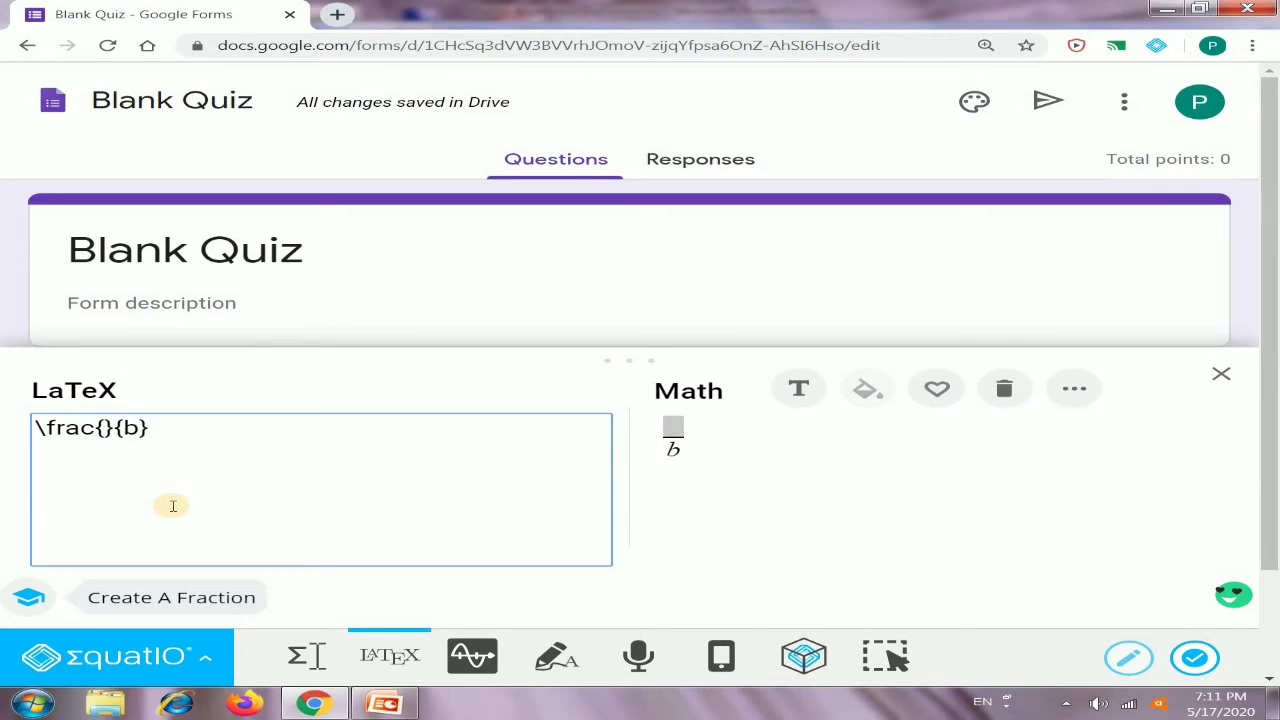
text(2}{b}3)
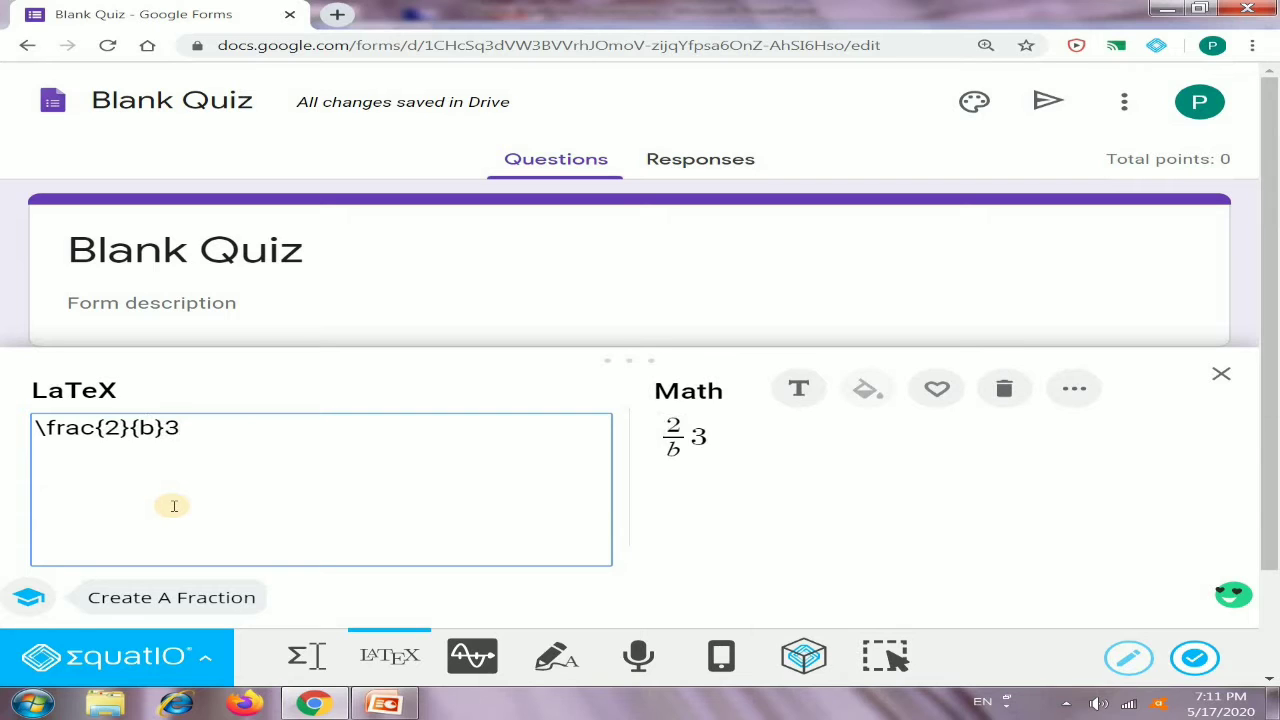
key(BackSpace)
key(Left)
key(BackSpace)
text(3)
key(ctrl+a)
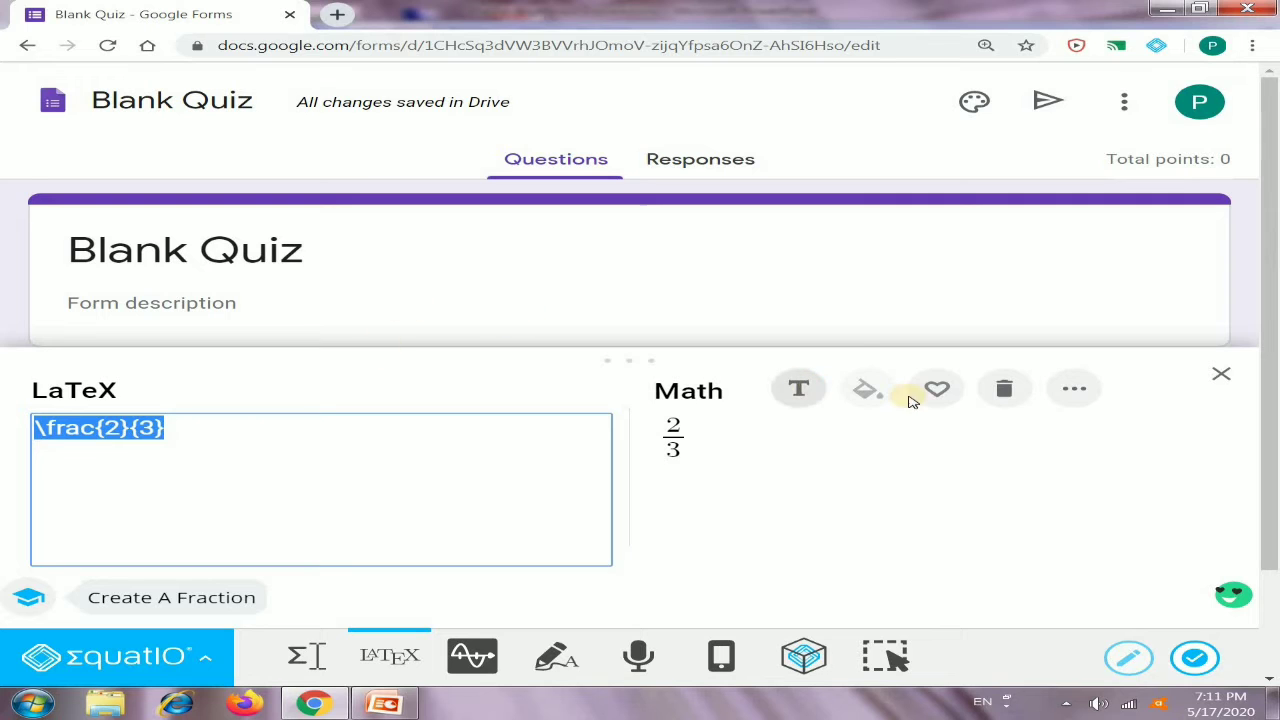
Step: Add a parenthesized a/b fraction template after the 2/3 fraction
click(1067, 393)
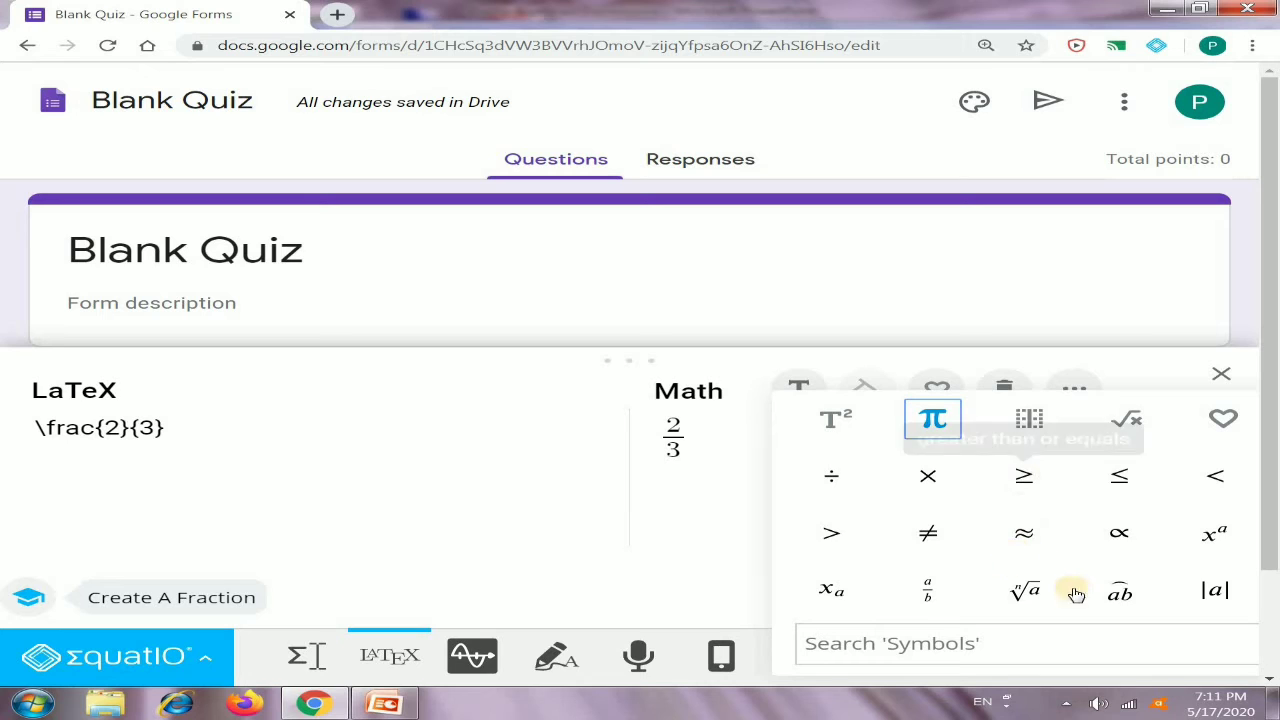
scroll(1077, 595, down, 1)
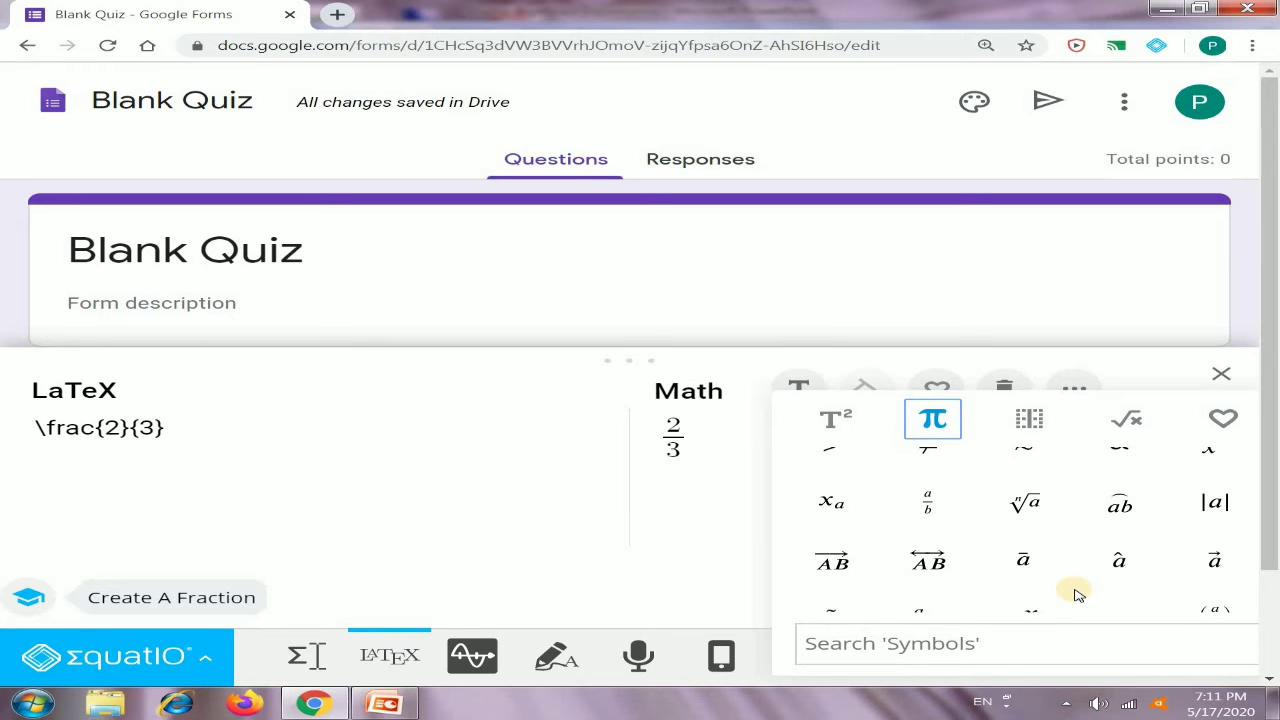
scroll(1077, 595, down, 2)
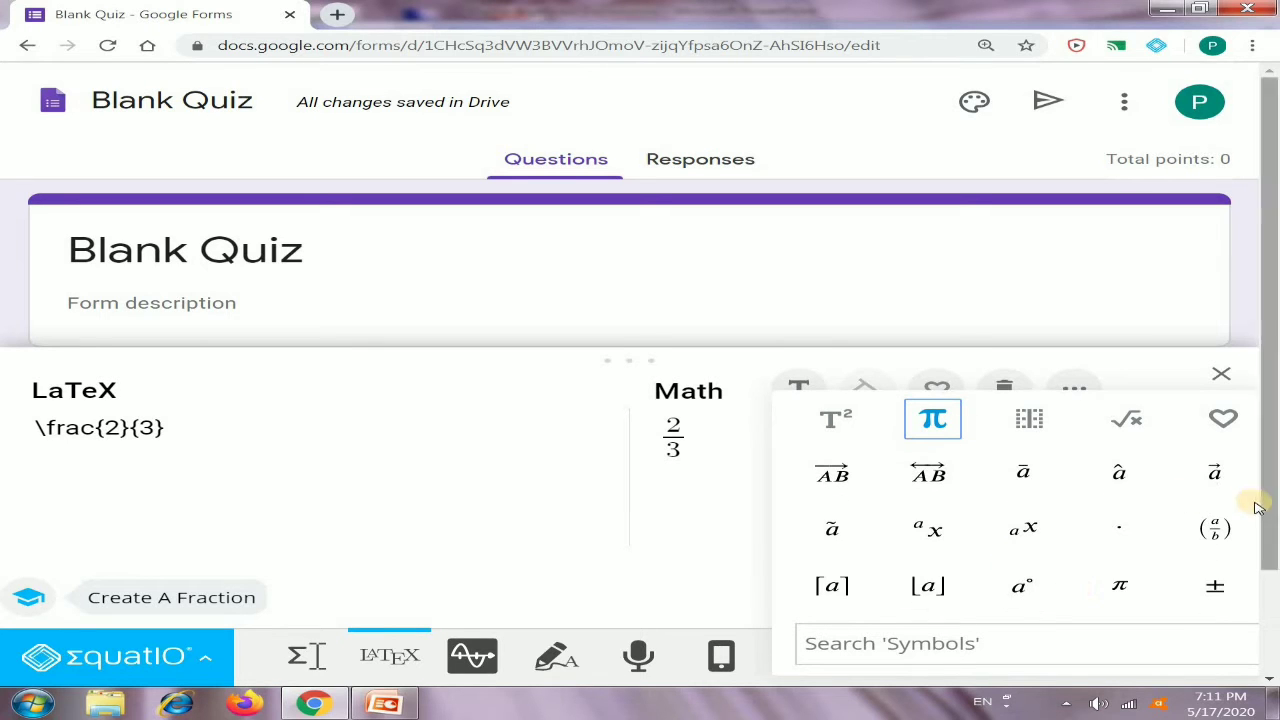
click(1220, 529)
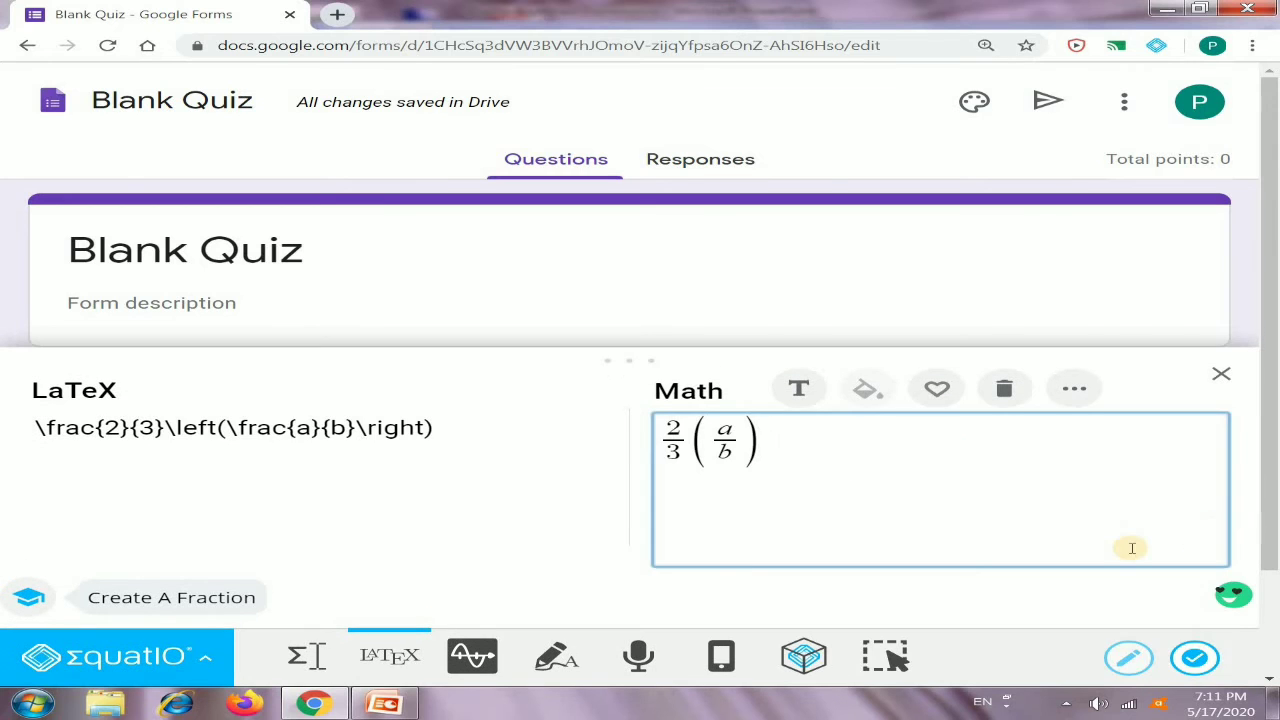
Step: Change the parenthesized fraction in the LaTeX code to 34/30 and put a plus sign before it
click(356, 430)
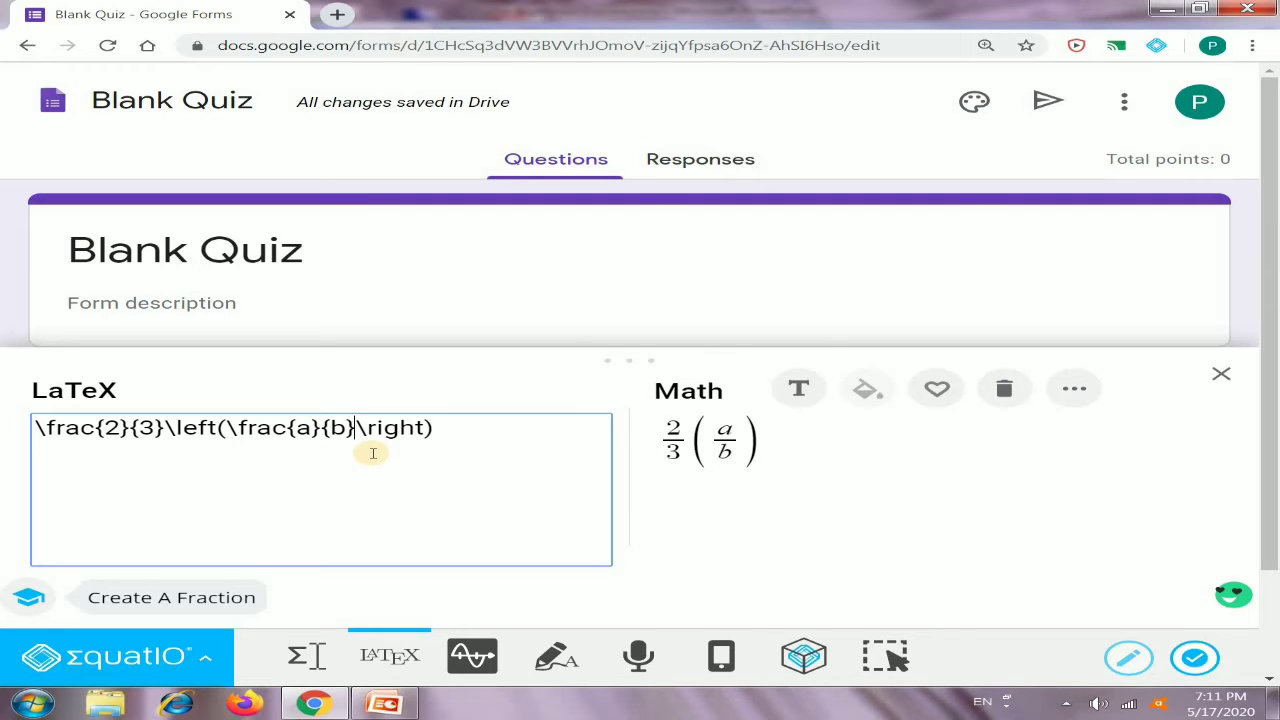
key(shift+Left)
text(34)
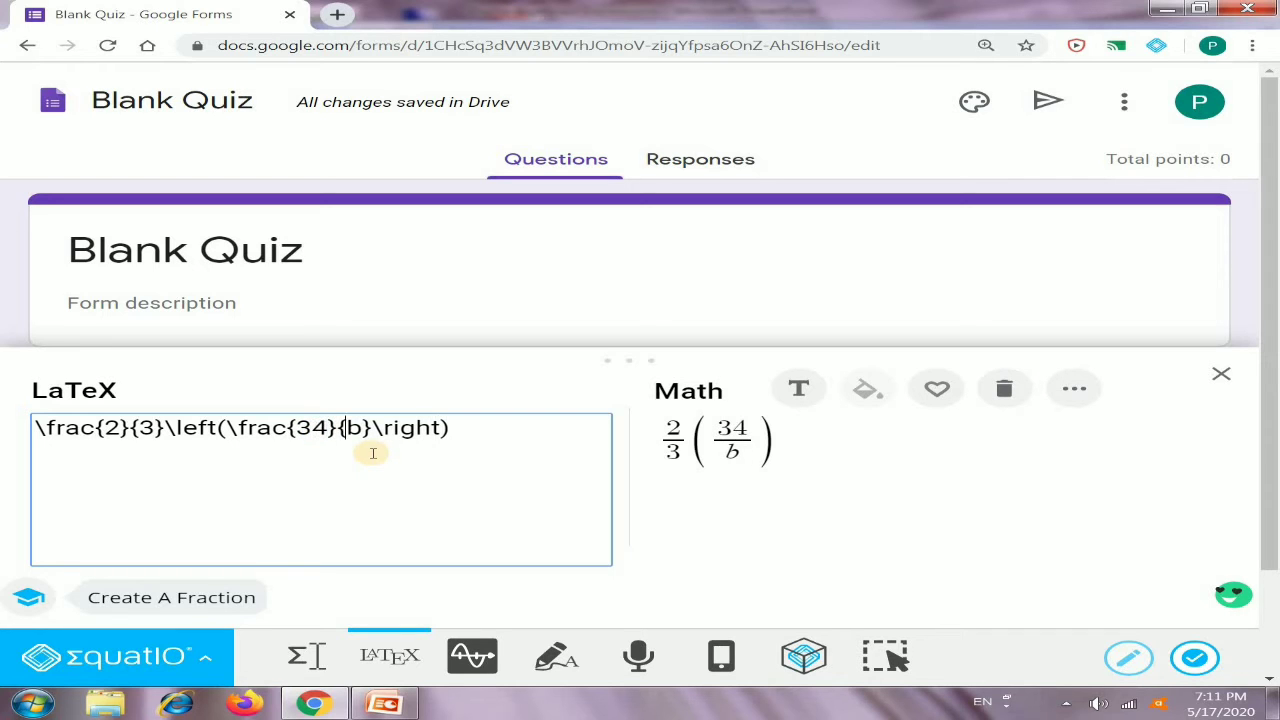
key(BackSpace)
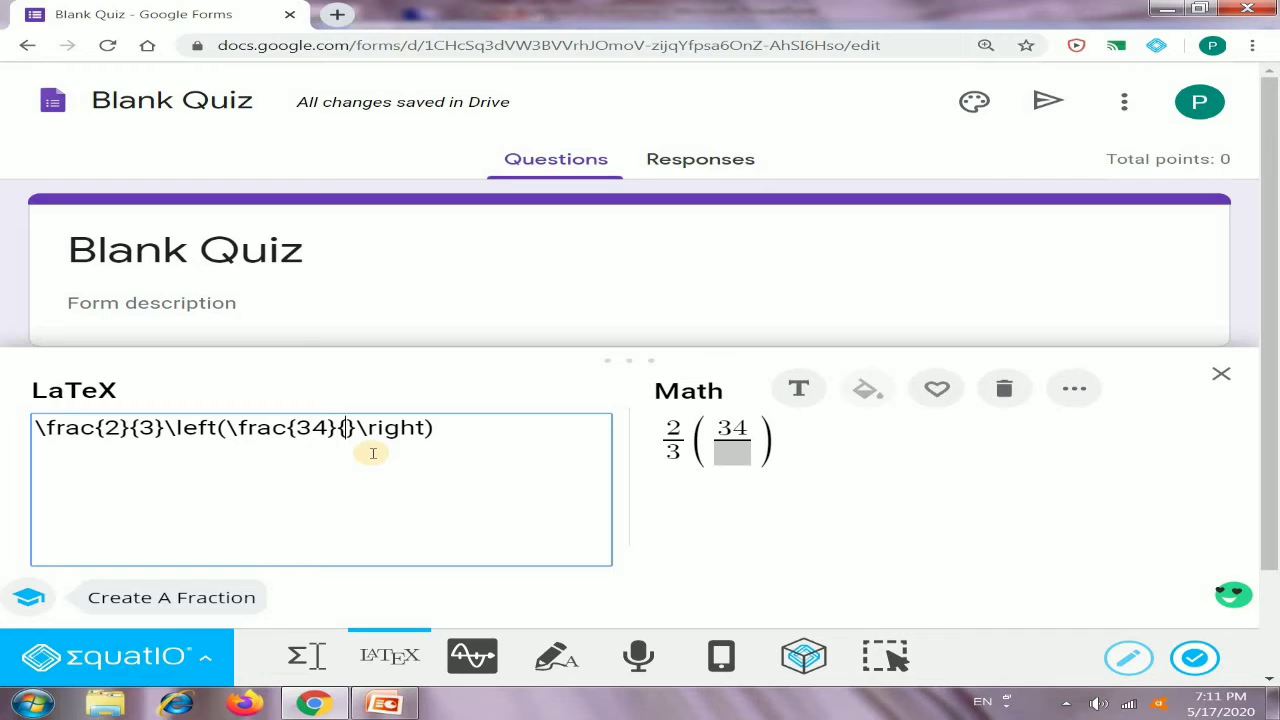
text(3)
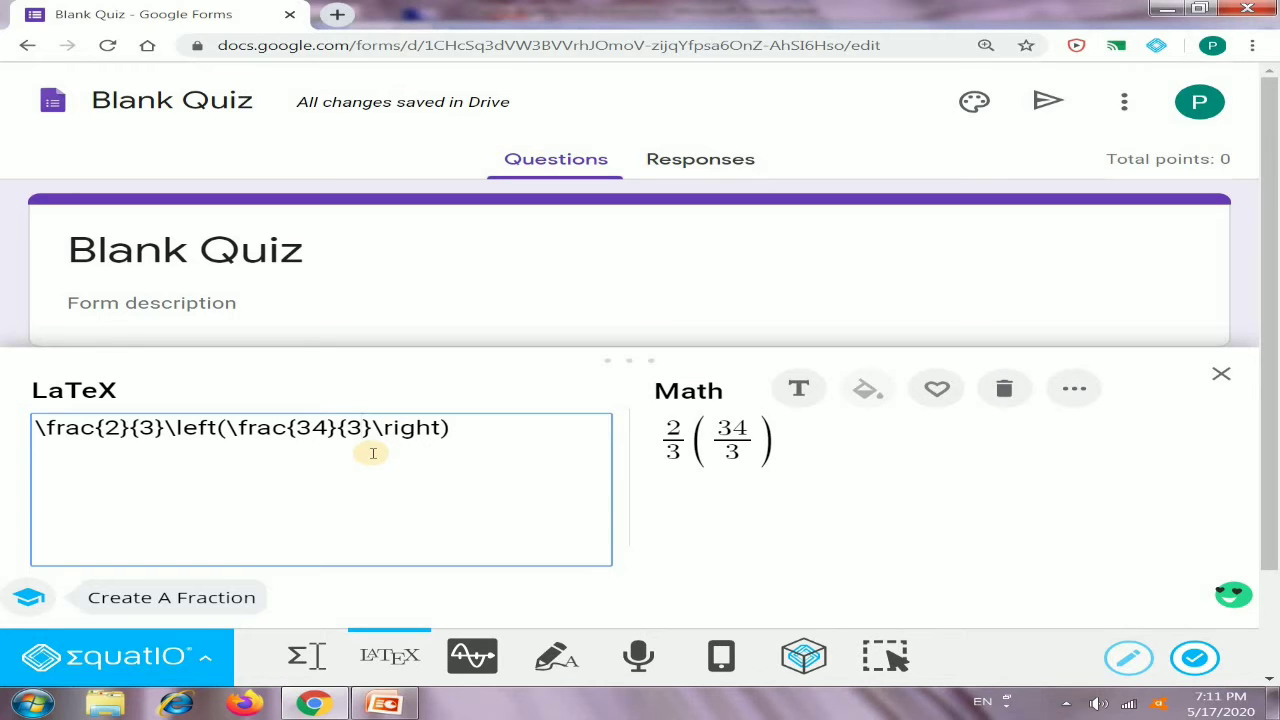
text(0)
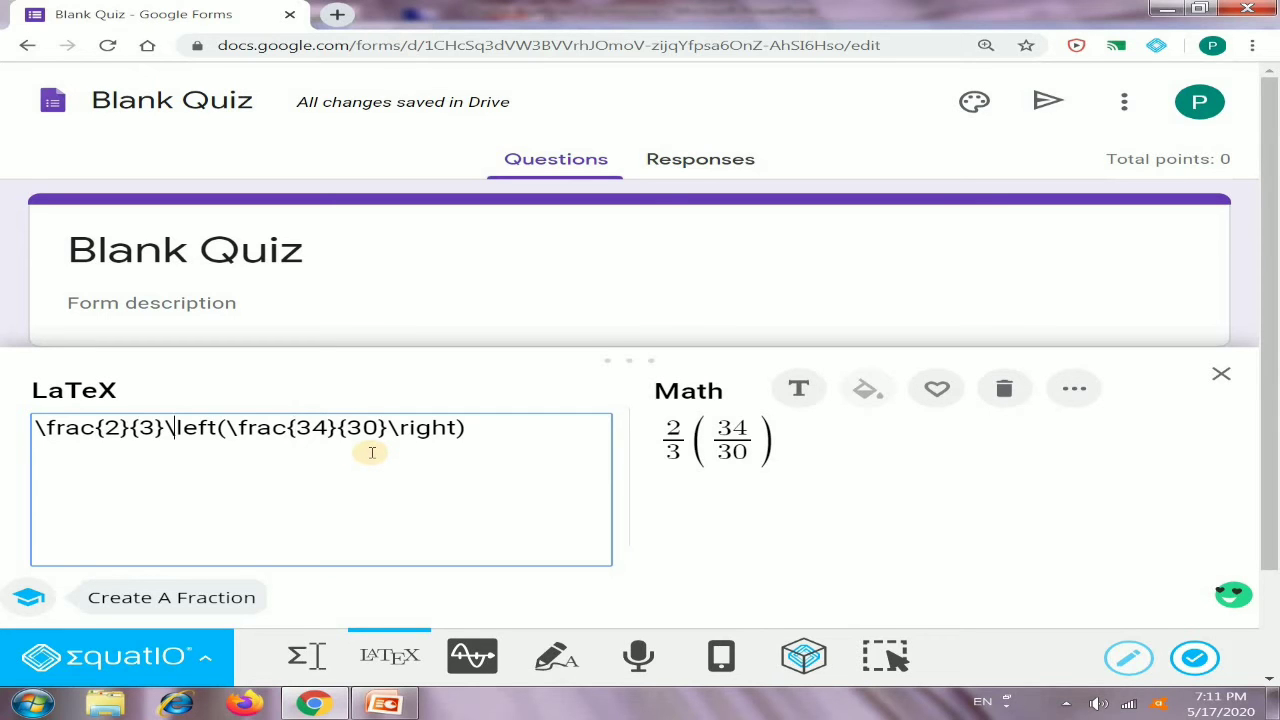
text(+)
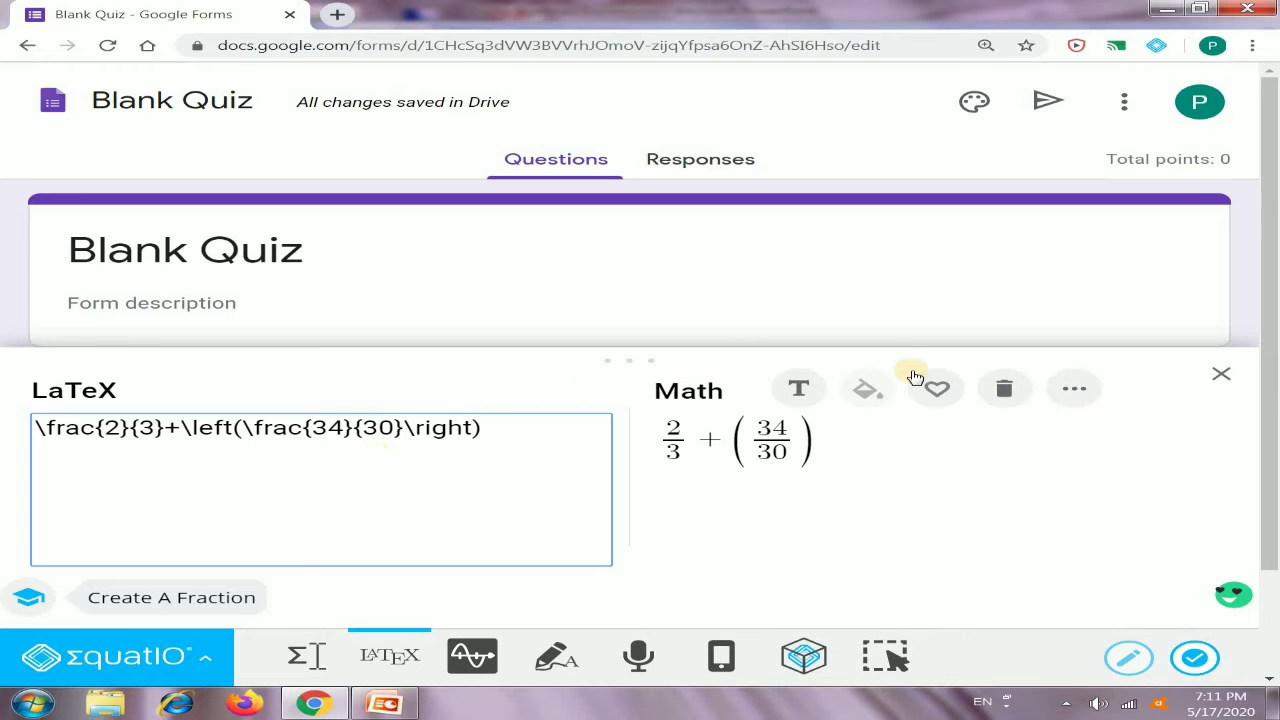
Step: Extend the expression with +2^5 using the exponent template and insert the finished equation into the question
click(1064, 391)
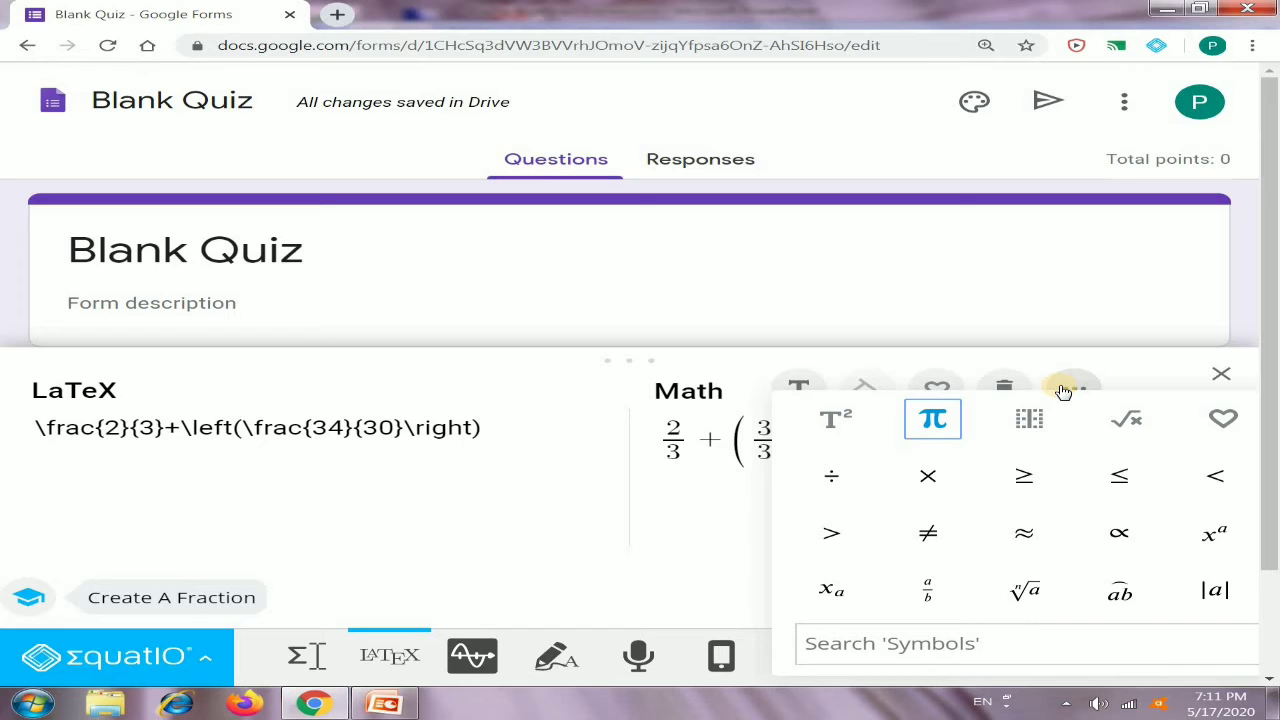
click(1212, 531)
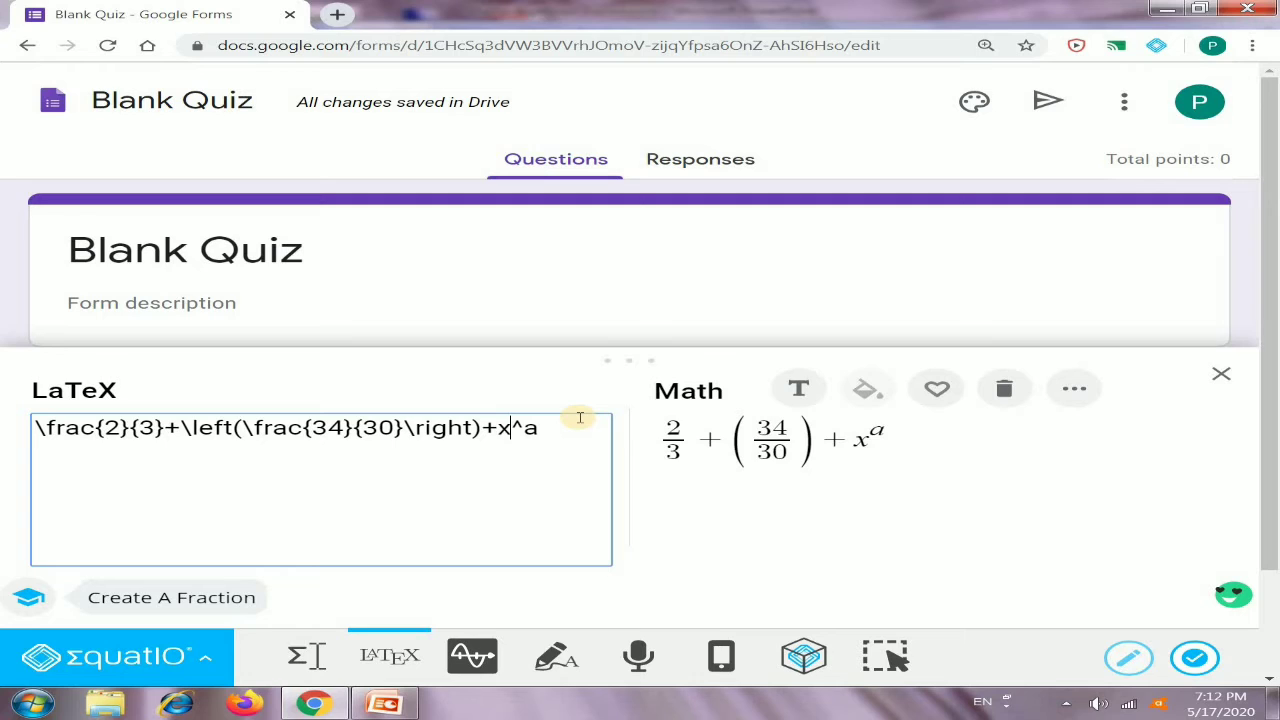
key(BackSpace)
text(2)
key(shift+Left)
text(5)
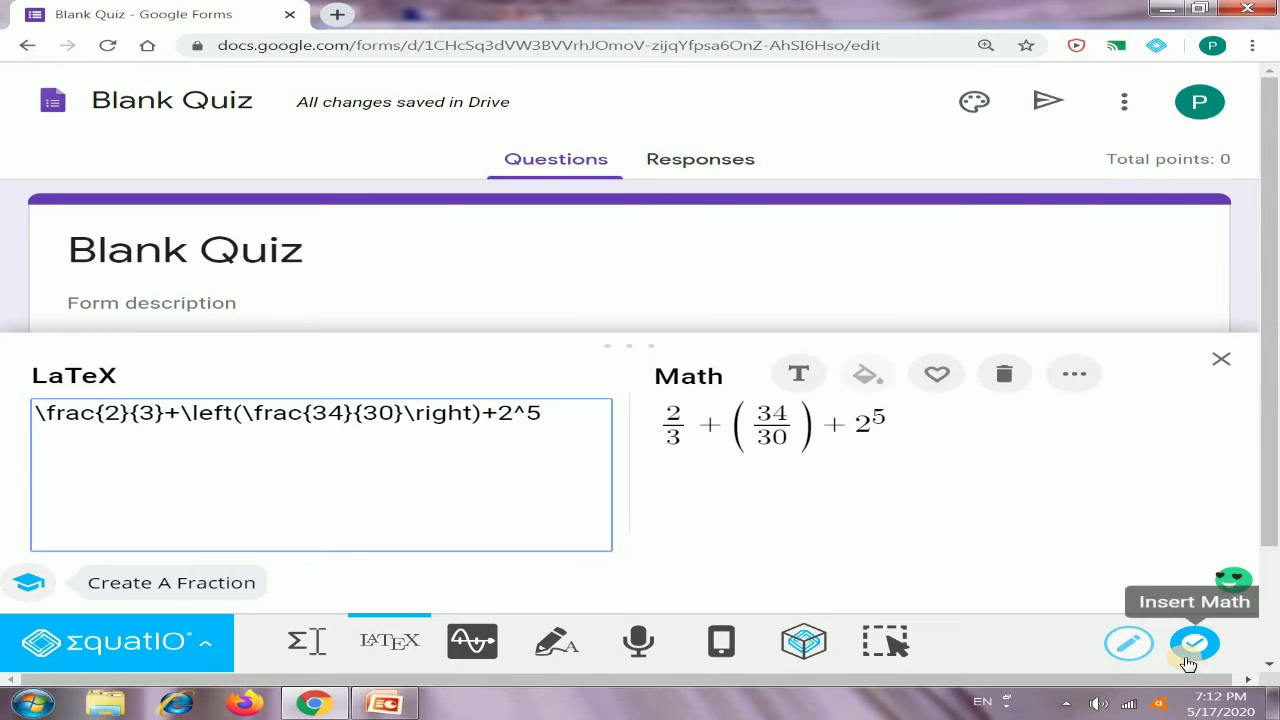
click(1195, 648)
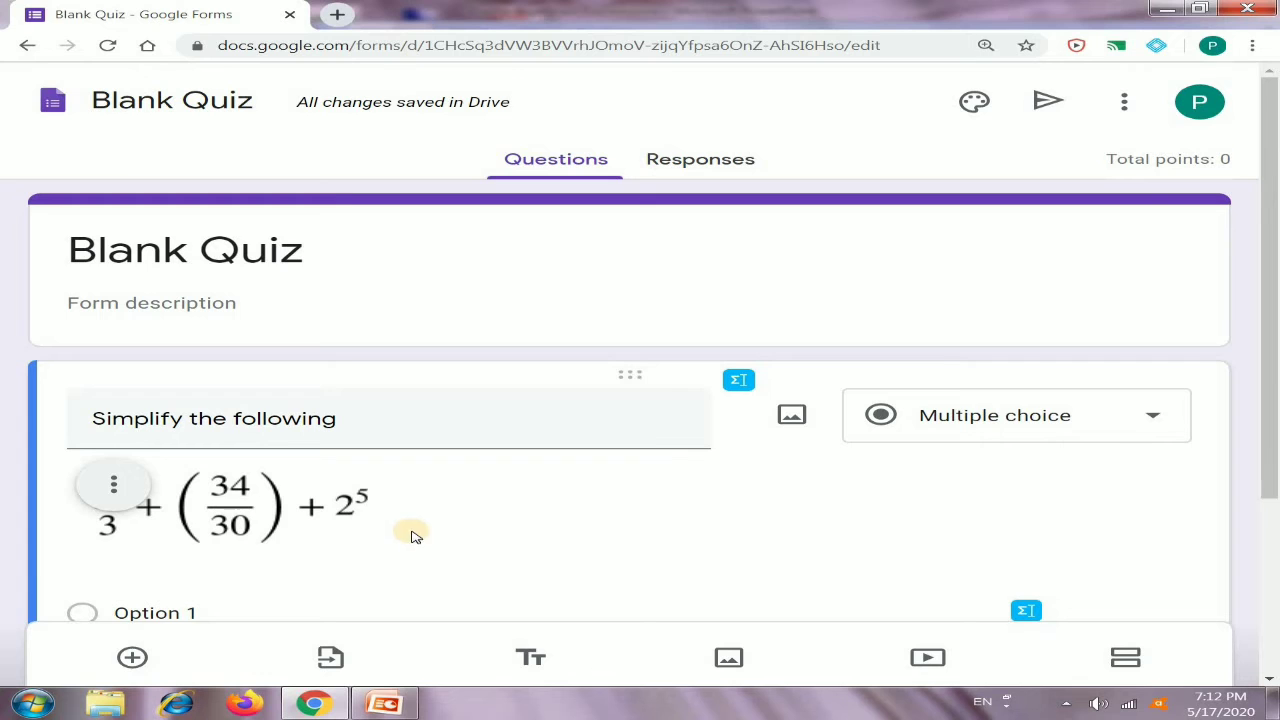
Step: Preview the quiz to check the equation in the question, and return to the form editor
click(1126, 105)
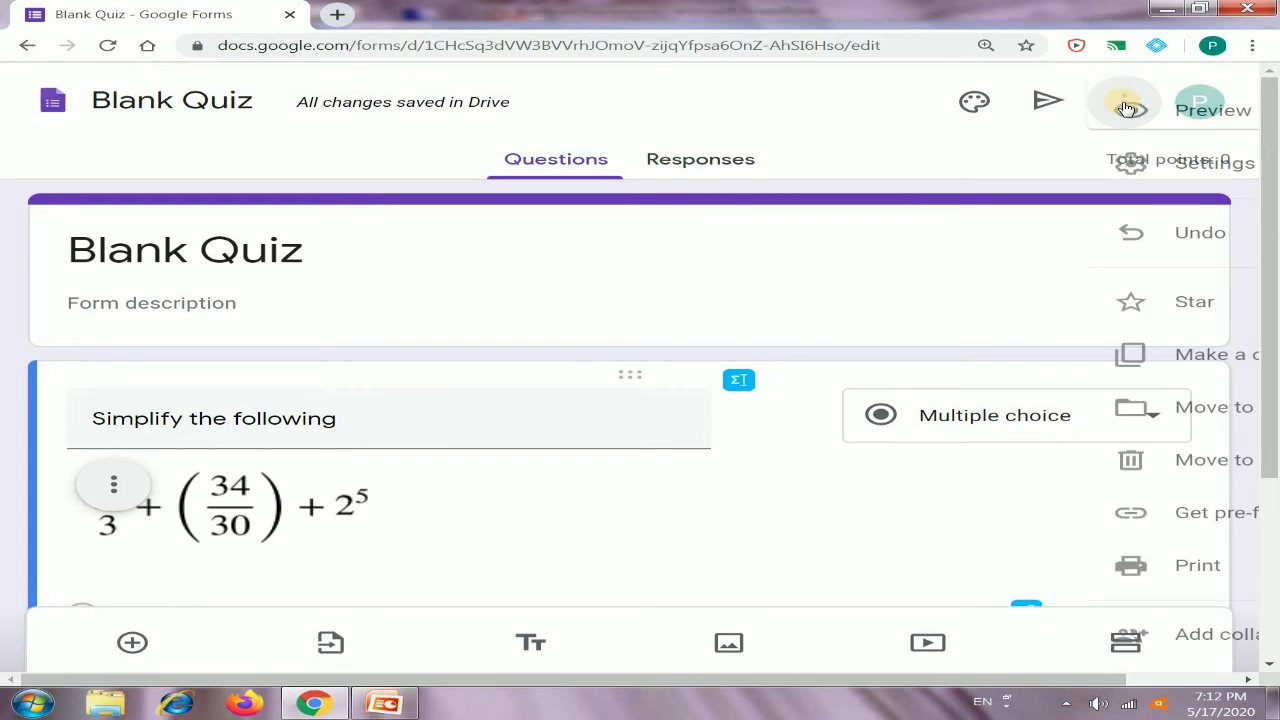
click(1082, 119)
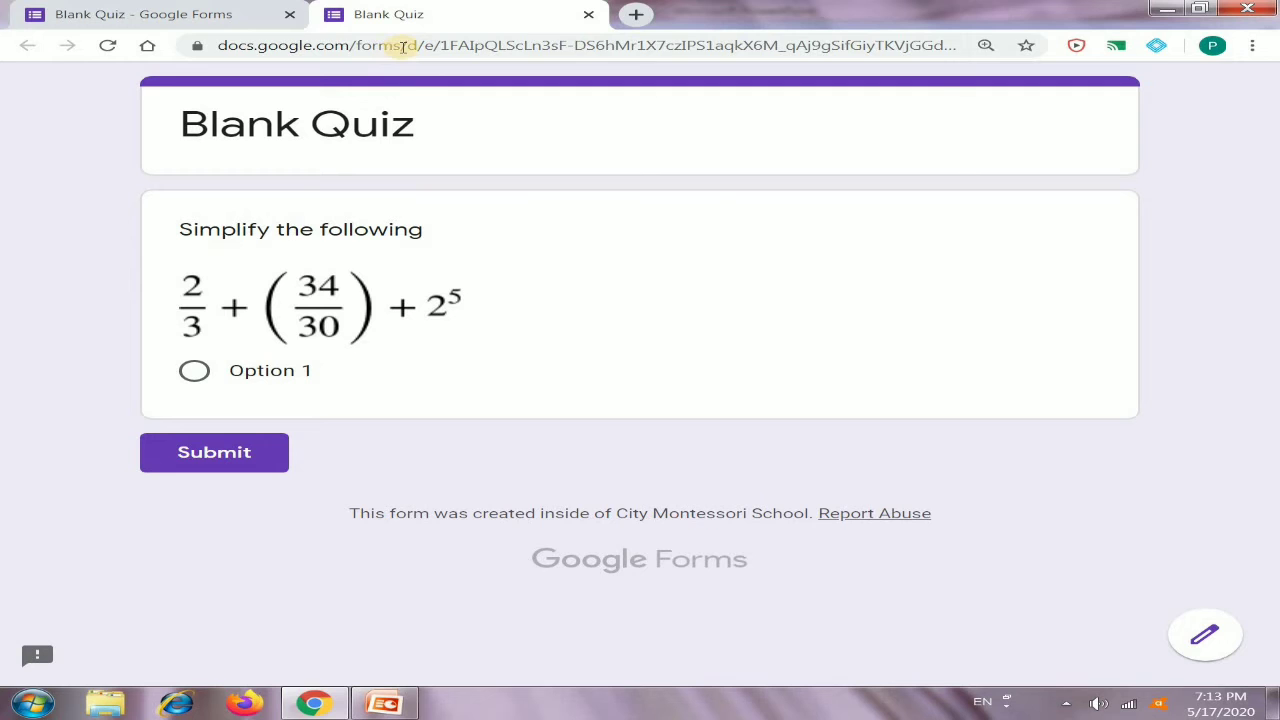
click(185, 13)
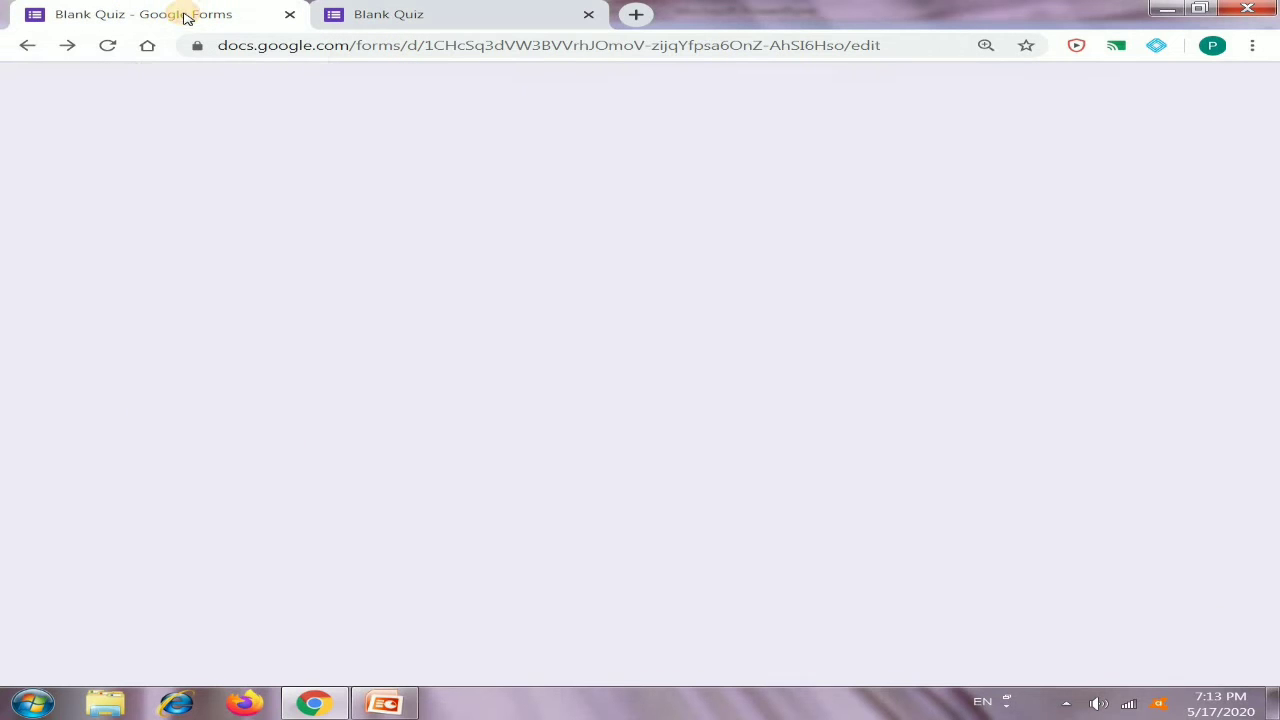
Step: Open the EquatIO editor for the first answer option, clear the old equation and add an a/b fraction template
scroll(362, 412, down, 3)
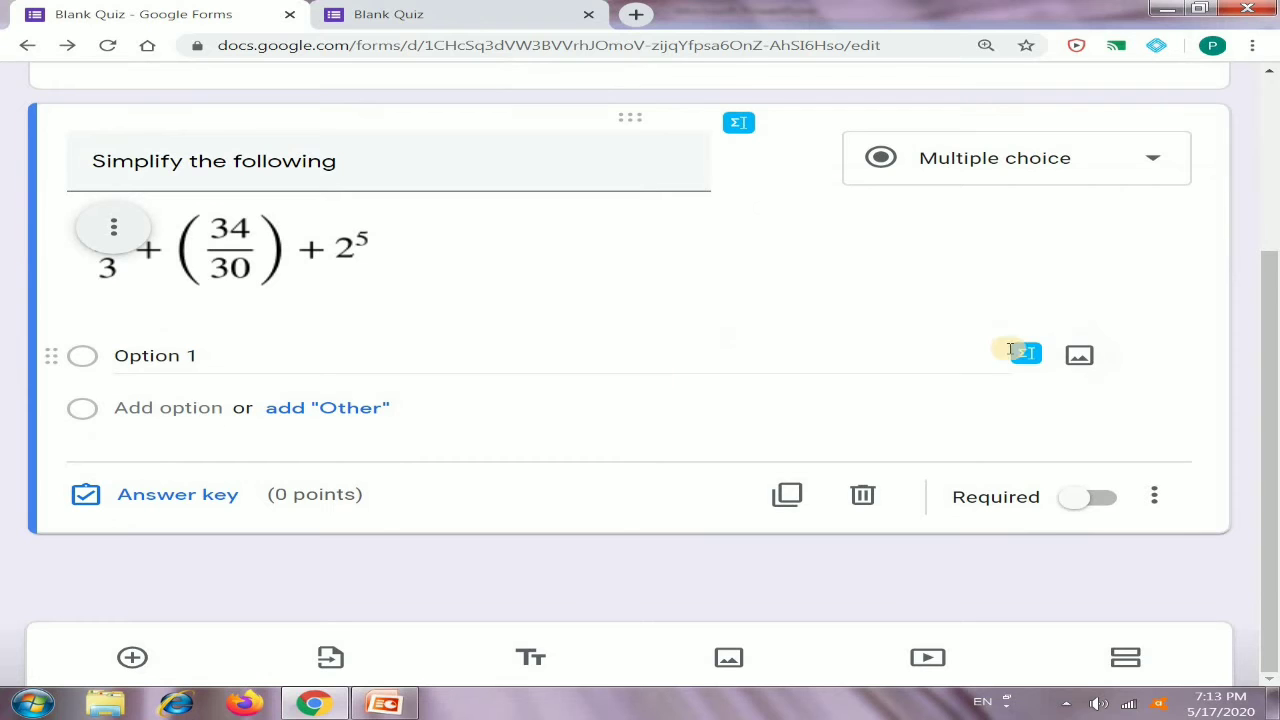
click(1027, 358)
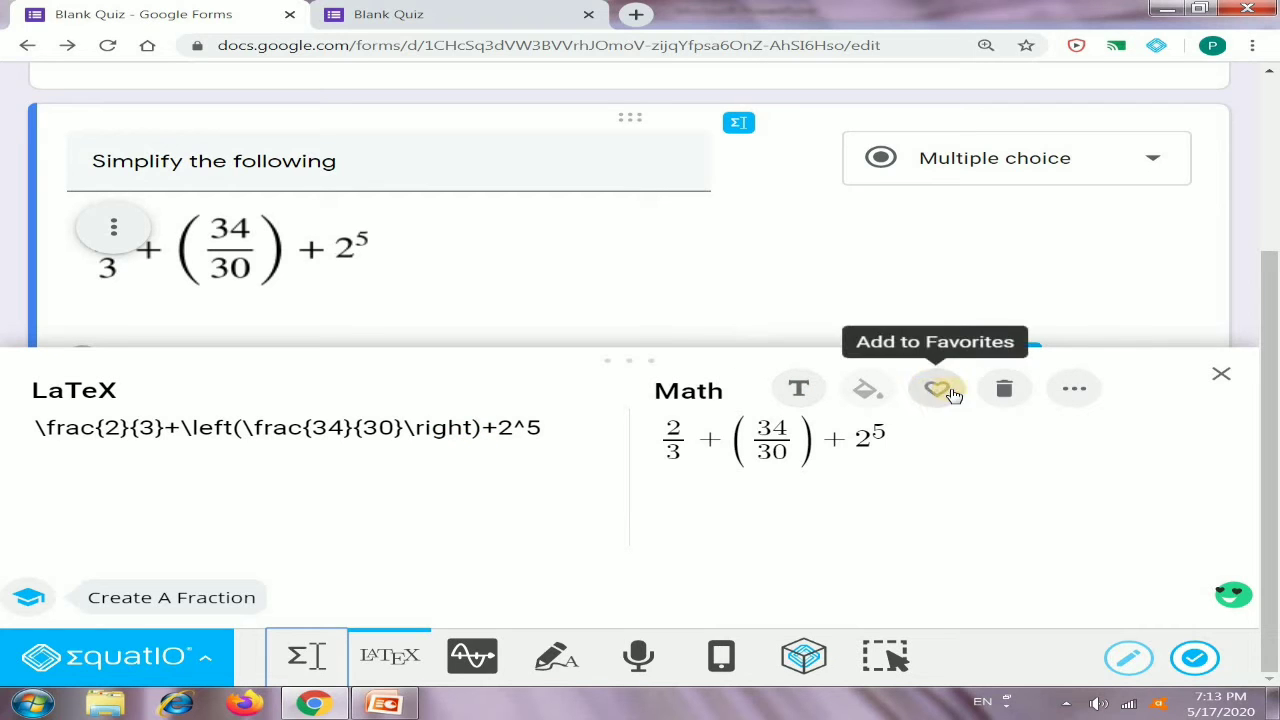
click(1004, 390)
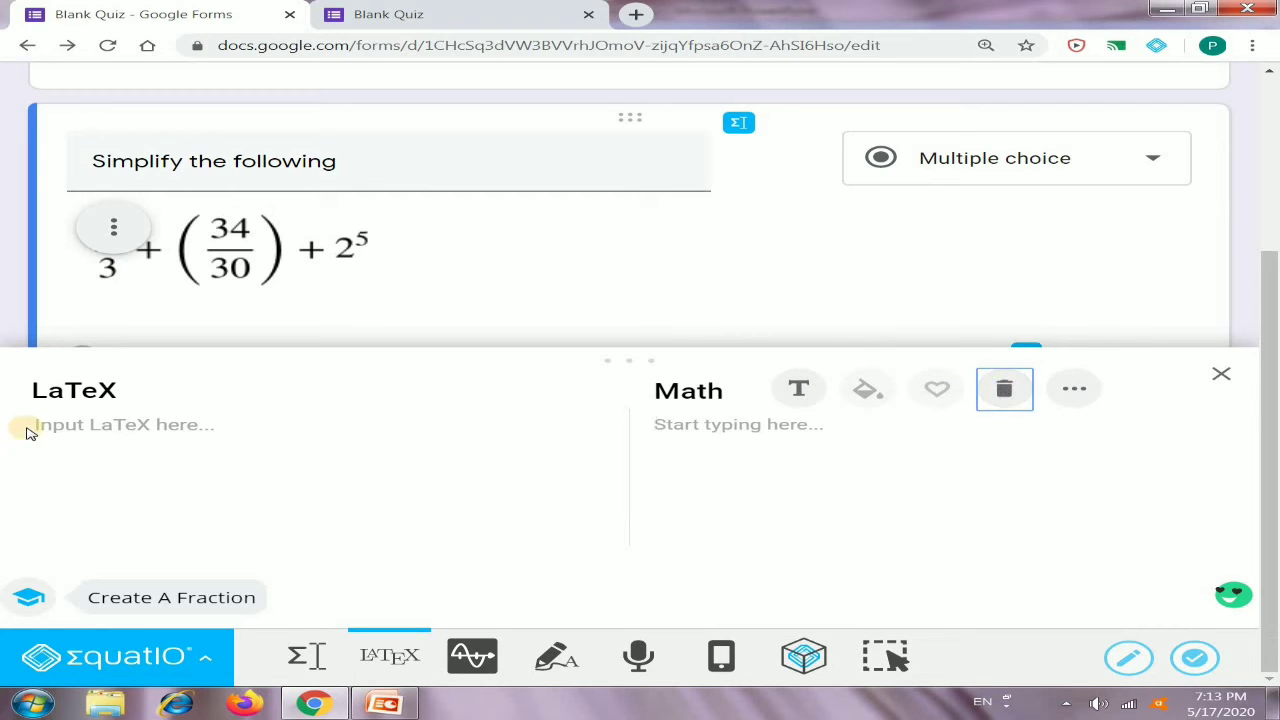
click(112, 436)
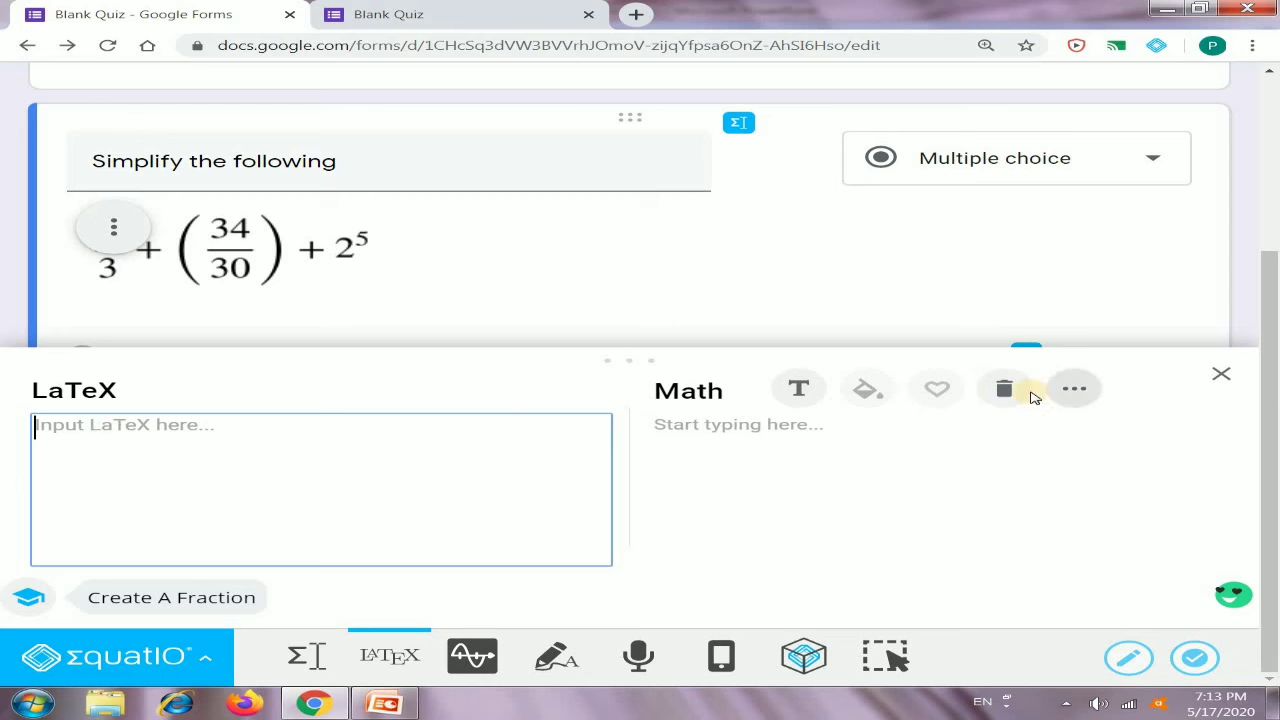
click(1076, 391)
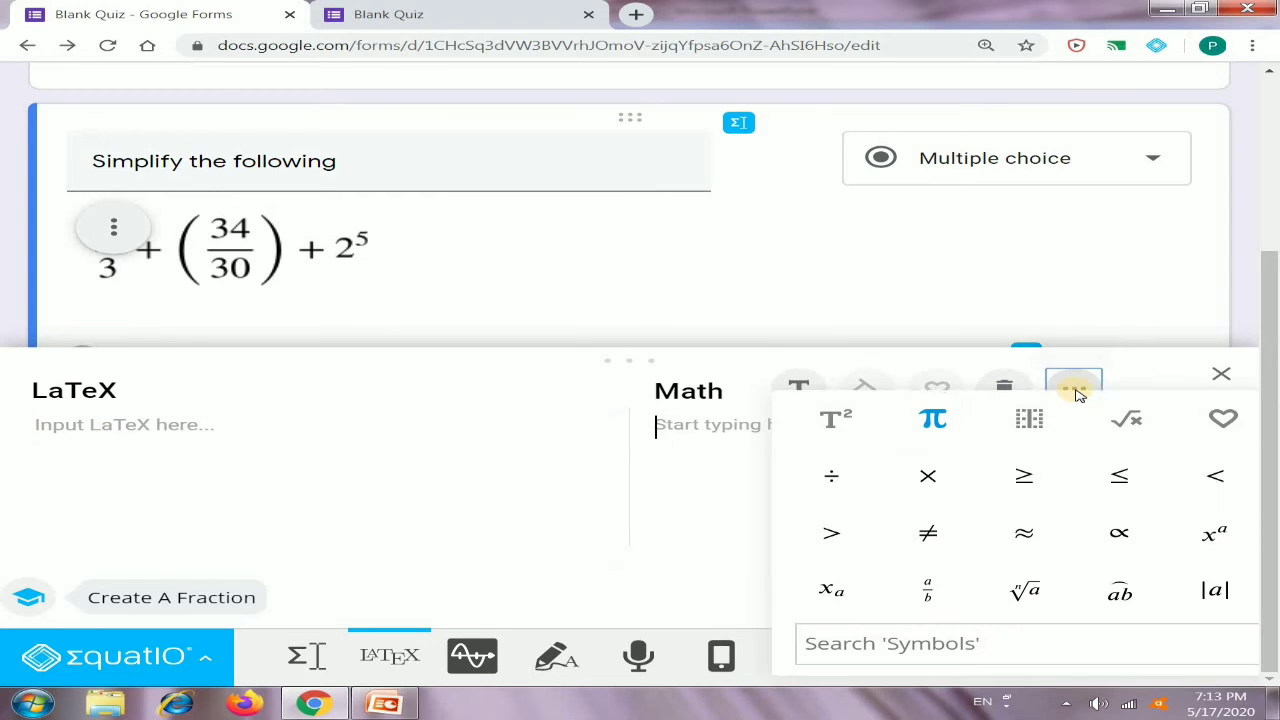
click(931, 593)
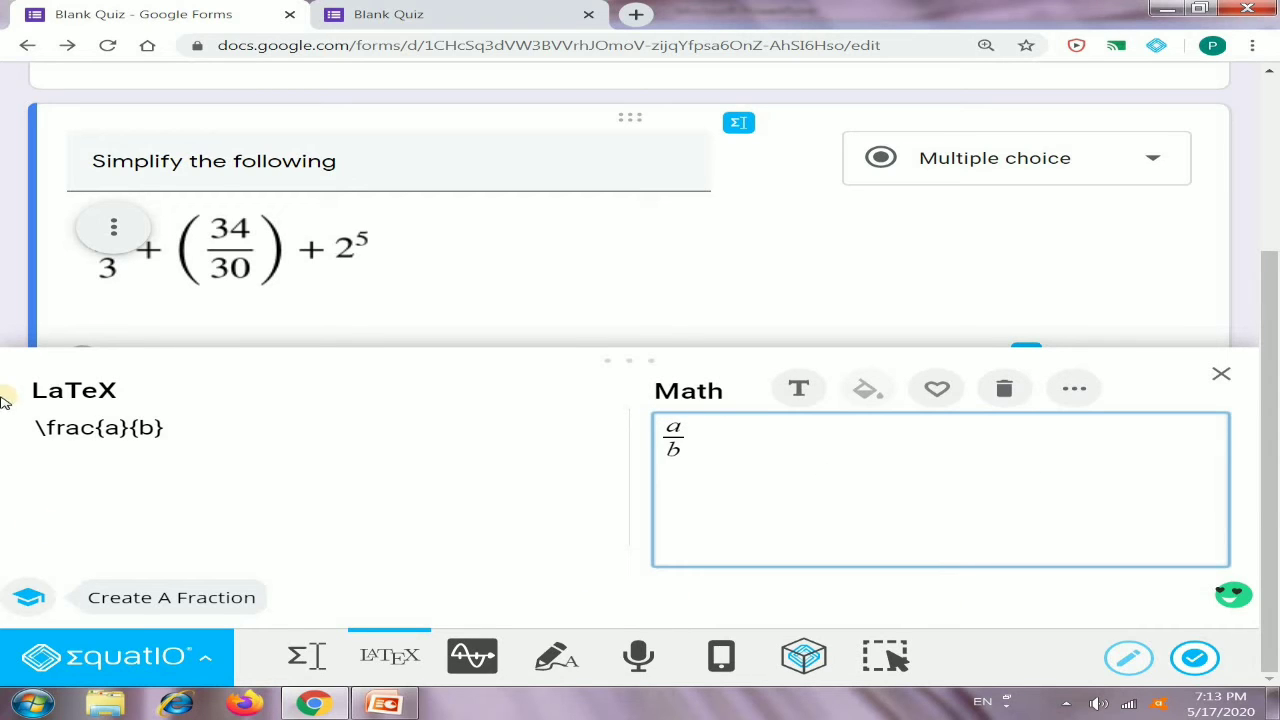
Step: Change the fraction to 1/2 in the LaTeX code and insert it into the first answer option
click(131, 451)
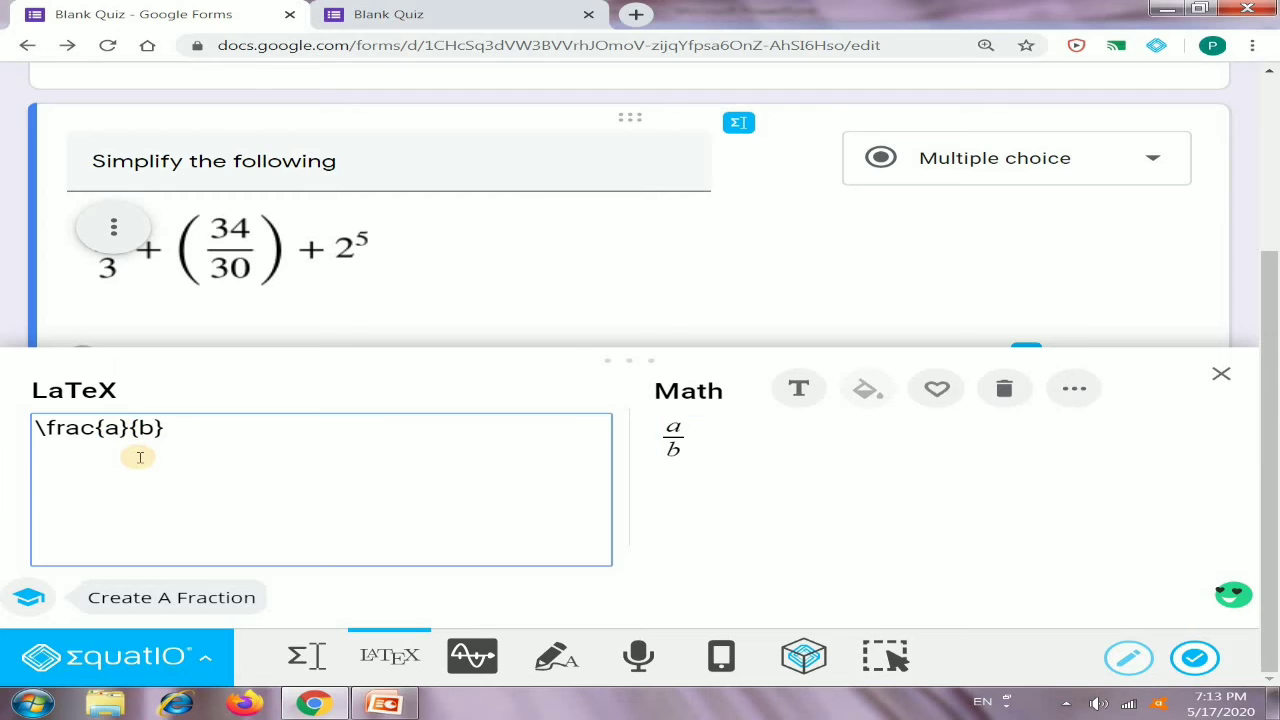
key(BackSpace)
text(2)
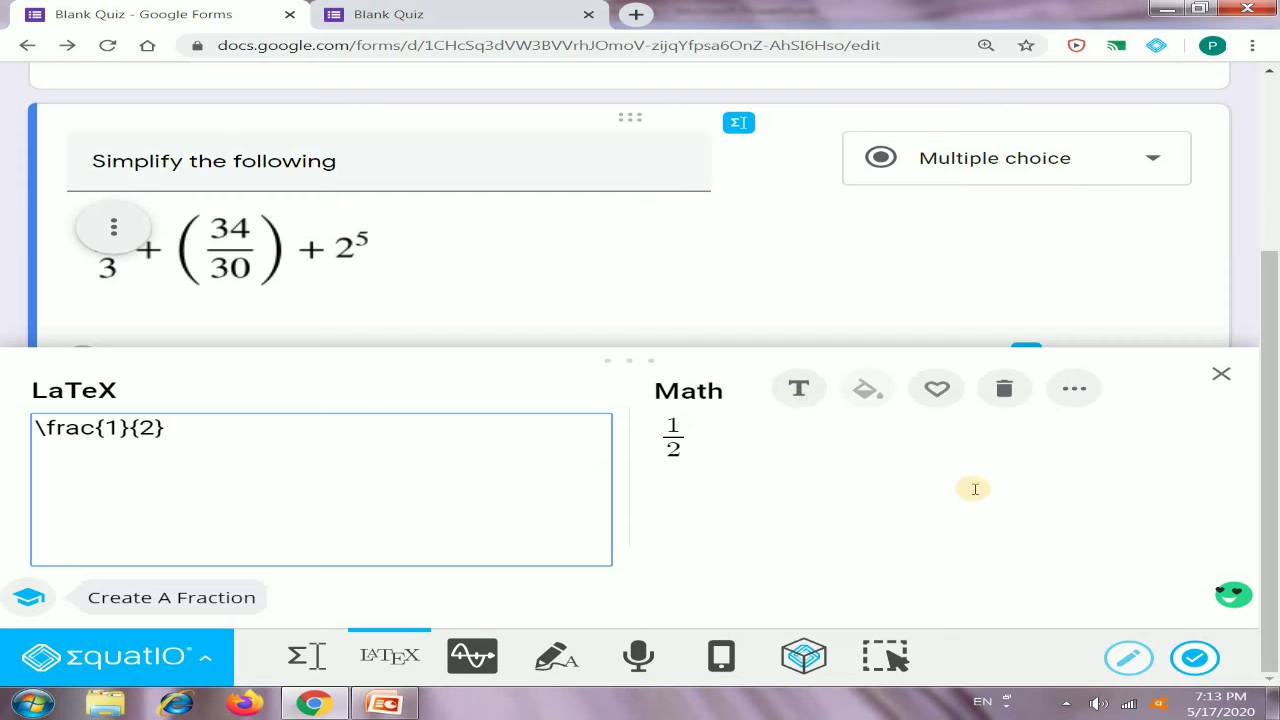
click(185, 429)
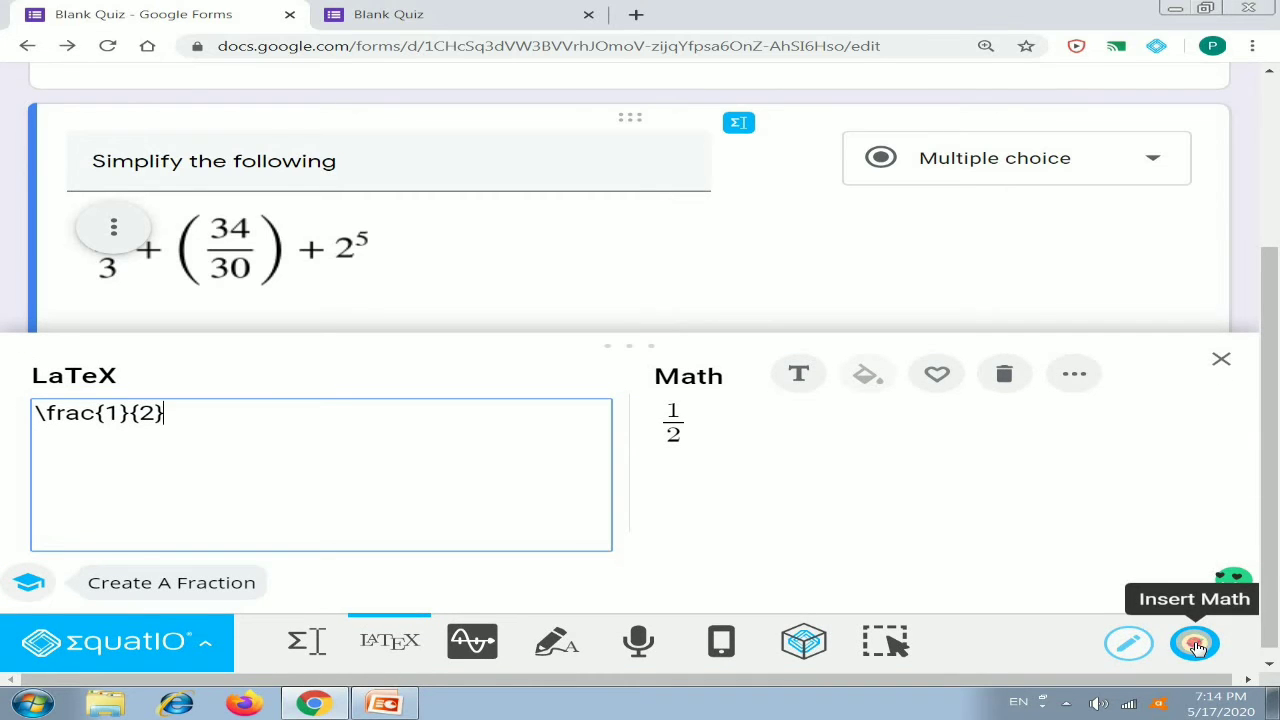
click(1197, 648)
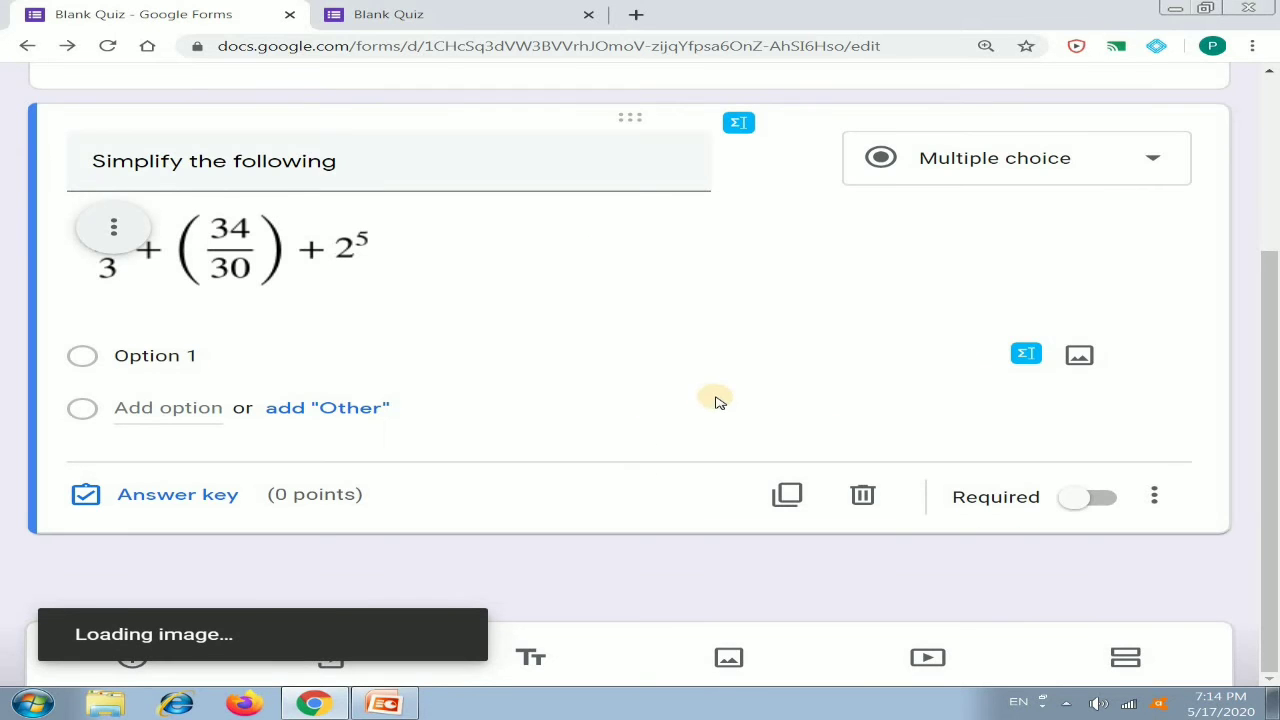
Step: Replace the first answer option's label with "(a)"
click(290, 356)
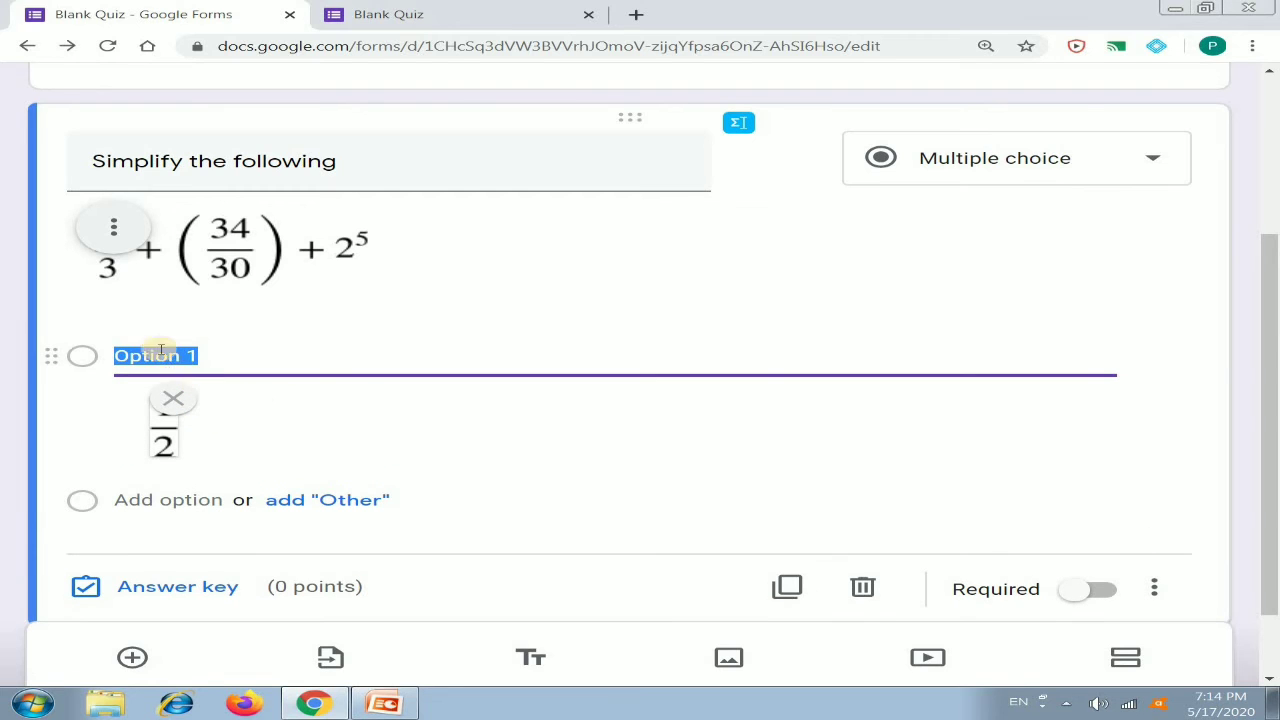
click(157, 351)
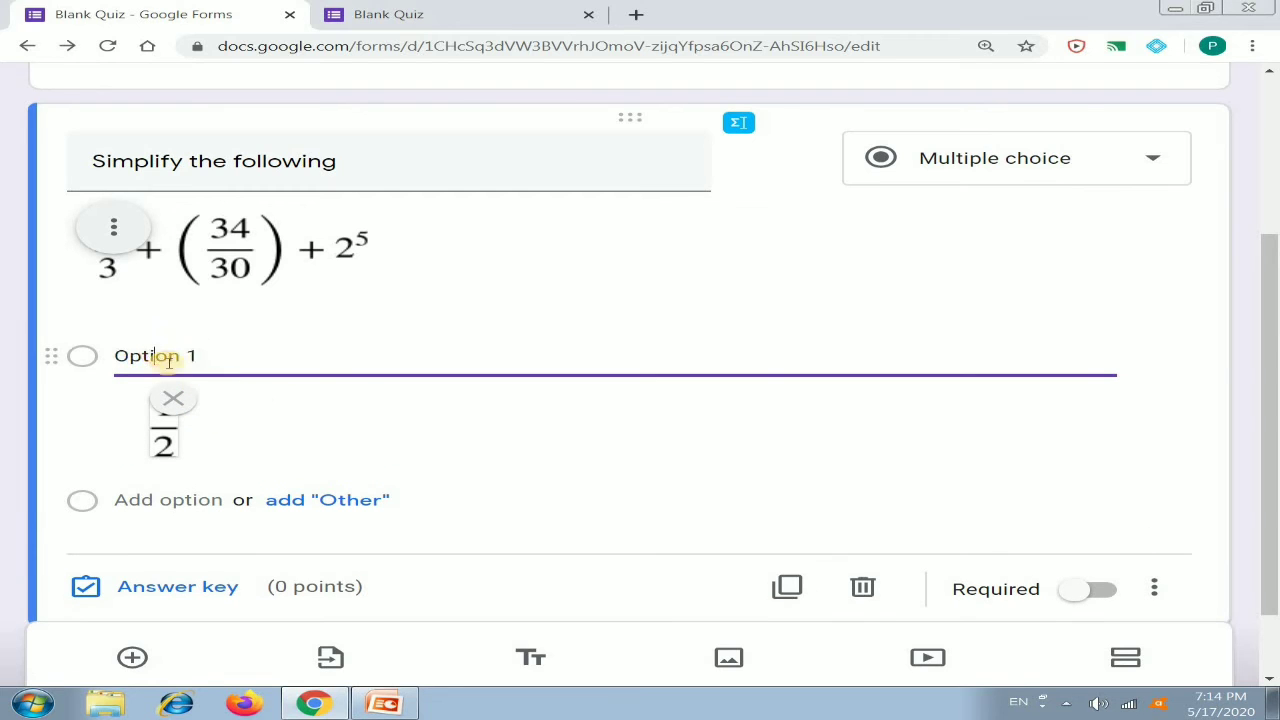
triple_click(220, 357)
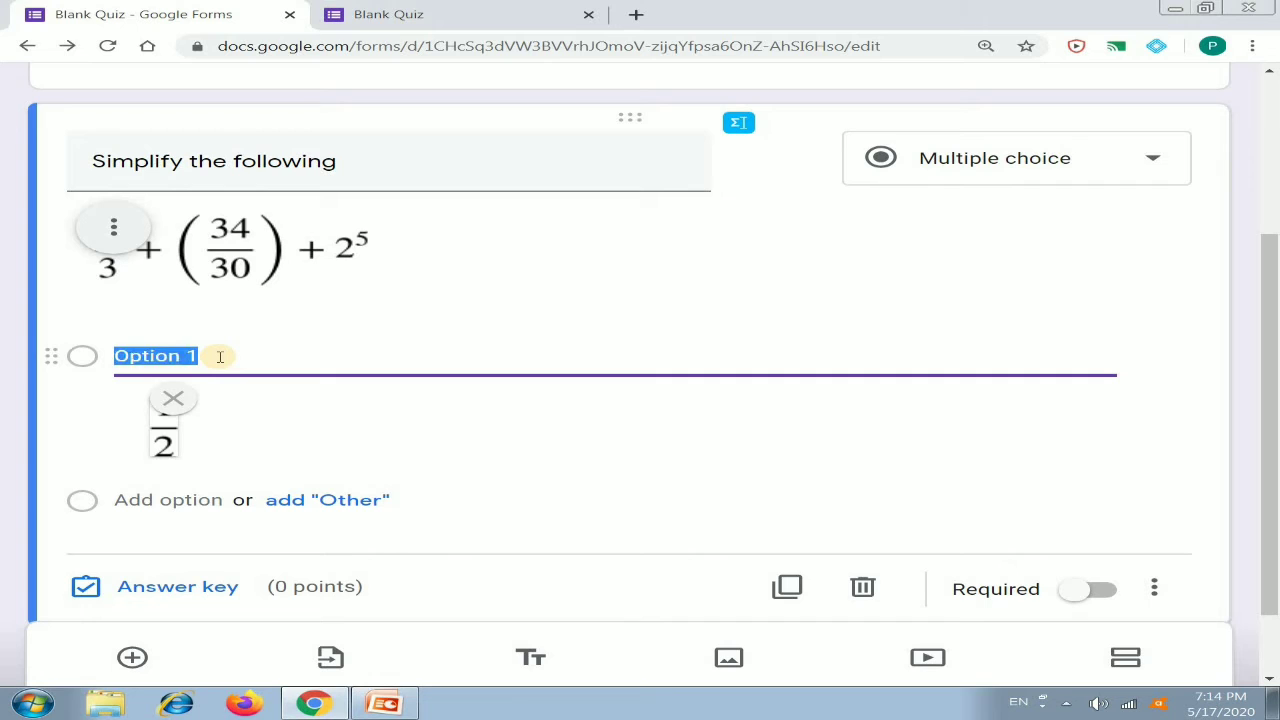
text((a)
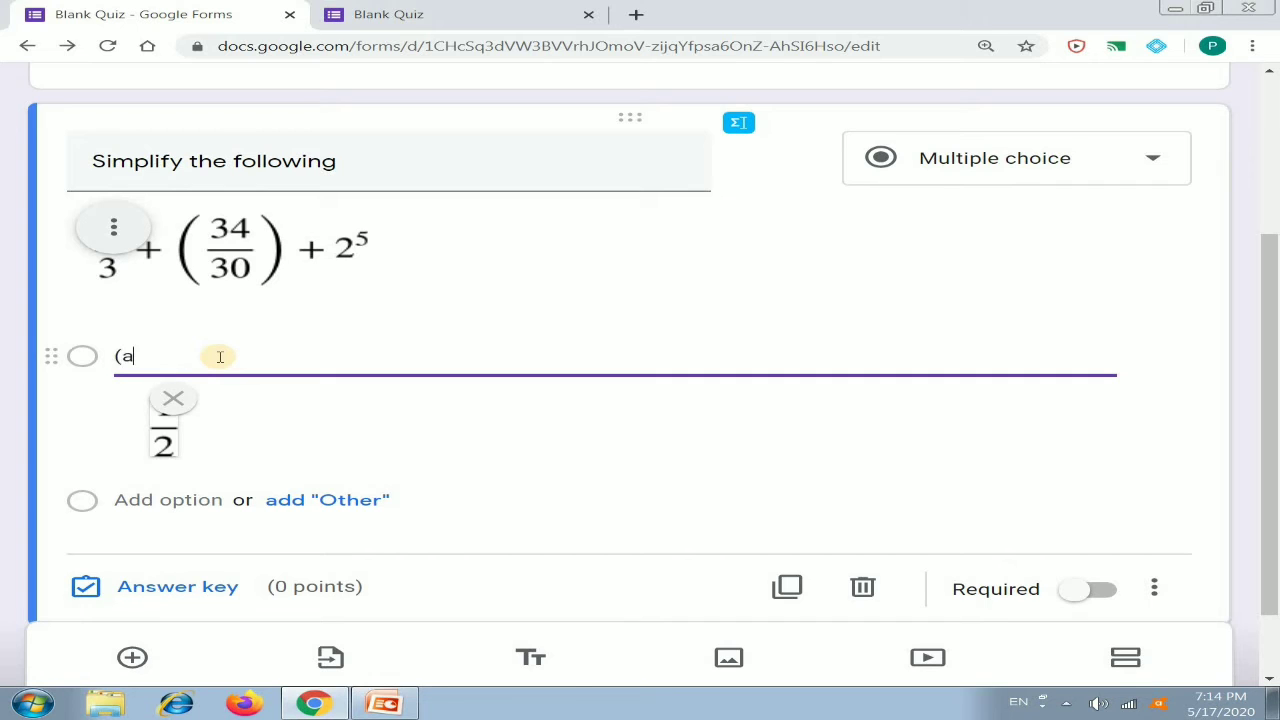
text())
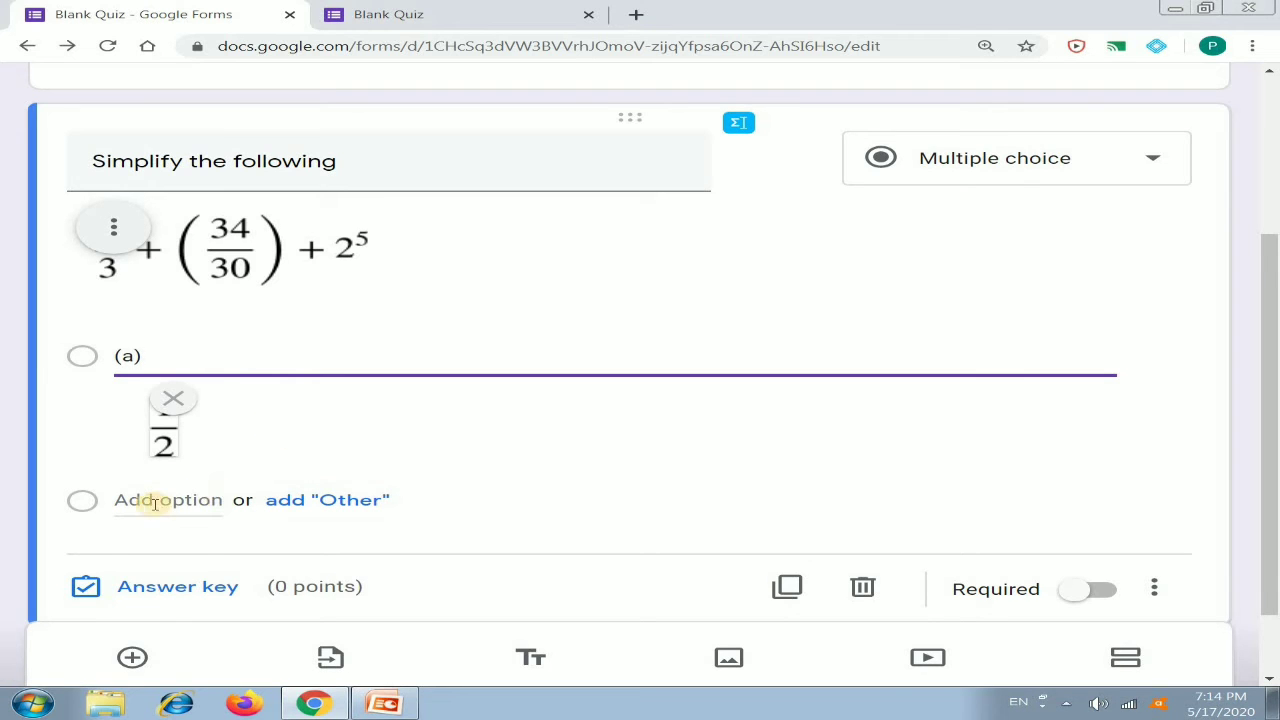
Step: Add a second answer option with the EquatIO fraction 22/5 and label it "(b)"
click(216, 500)
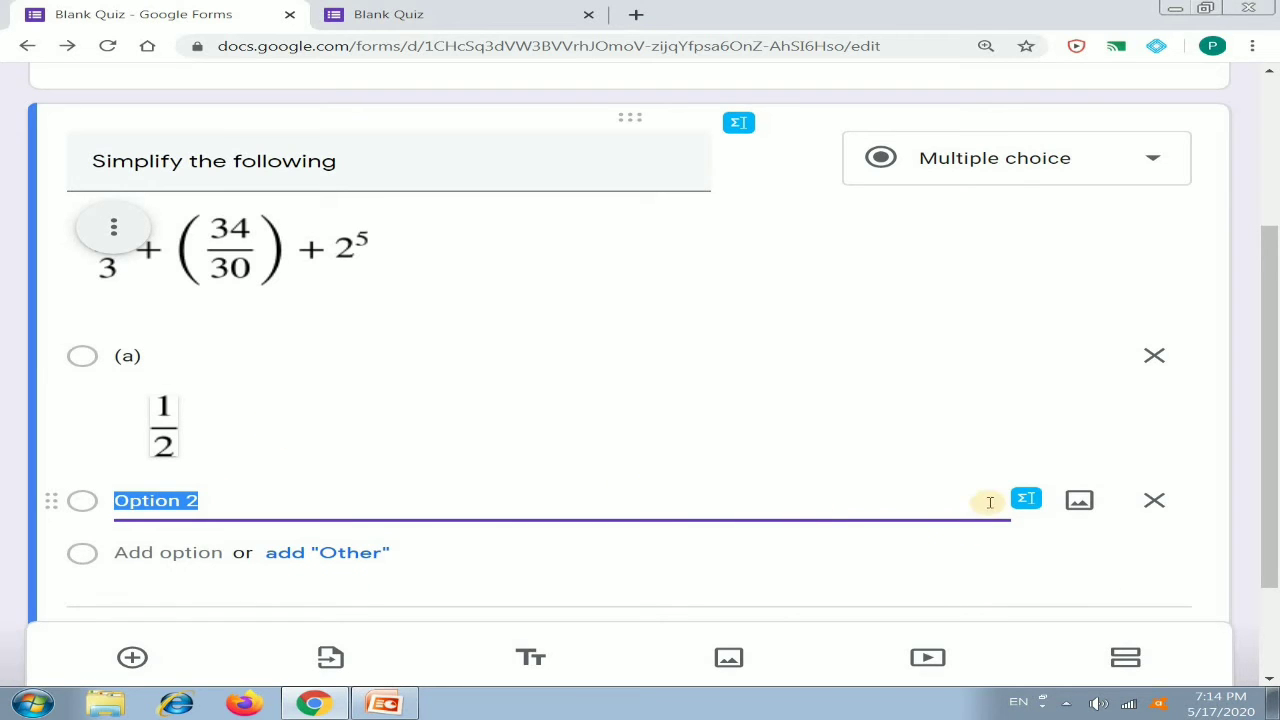
click(1022, 500)
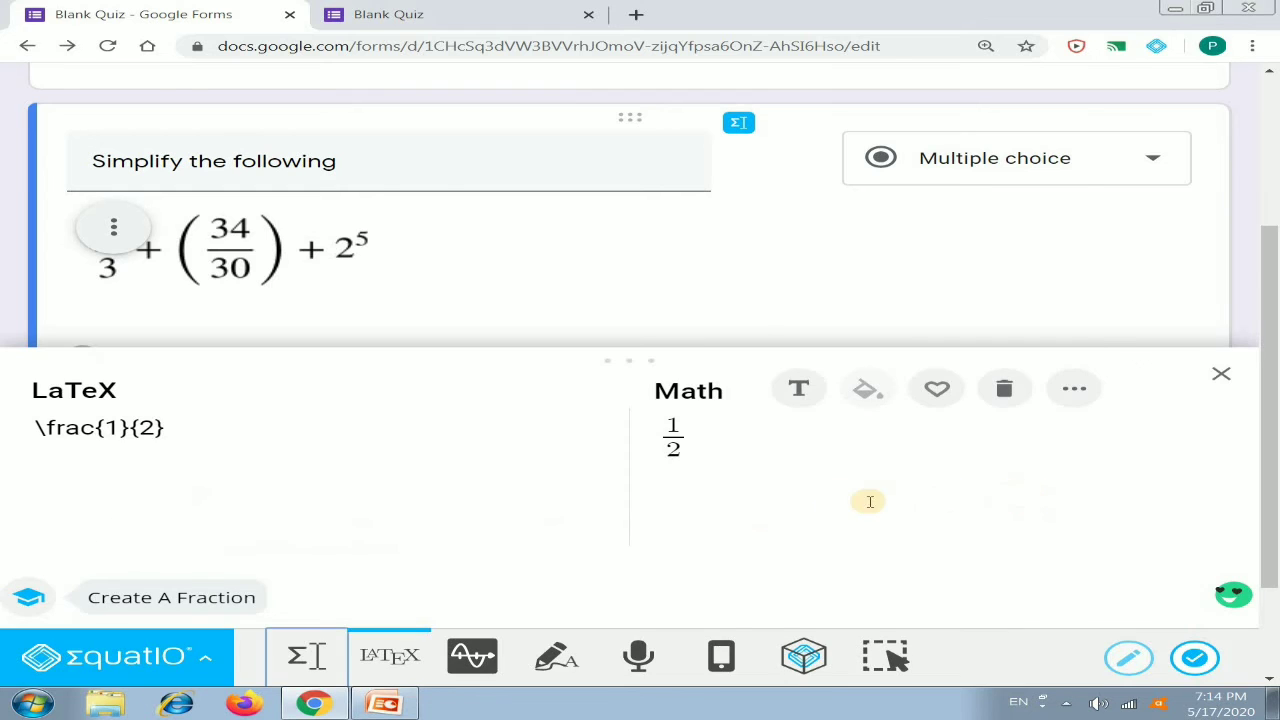
click(127, 425)
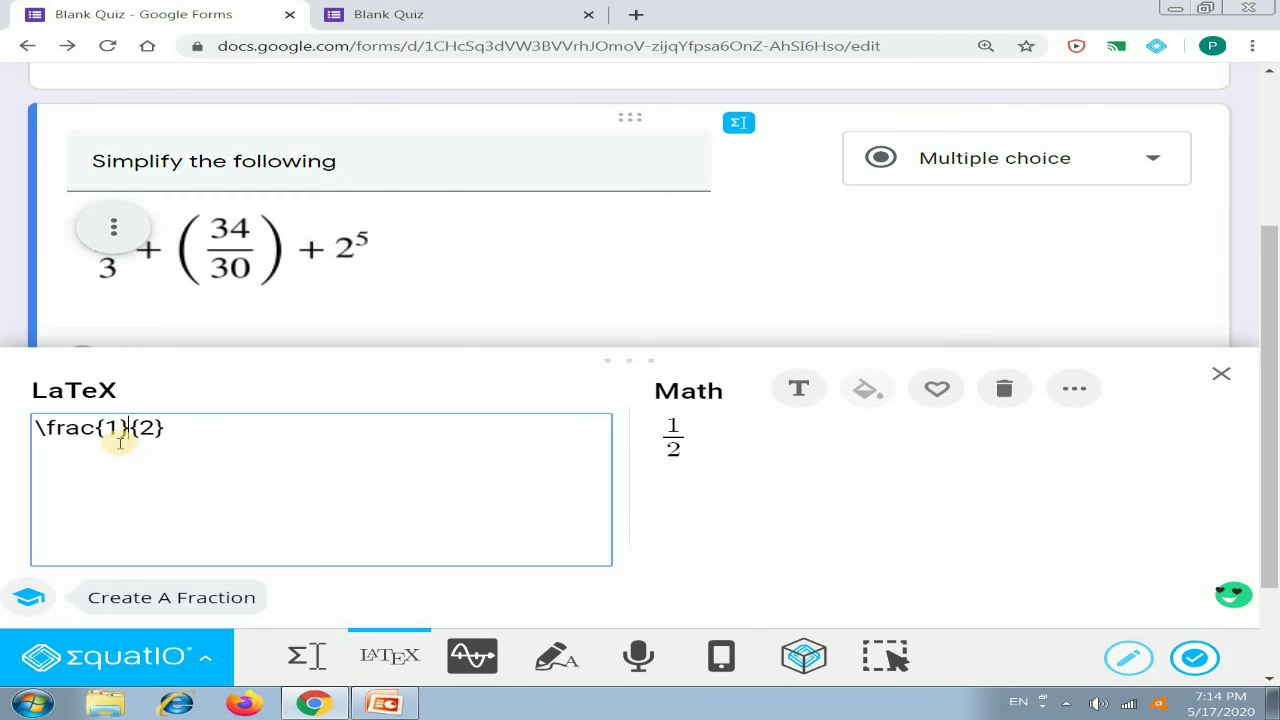
key(BackSpace)
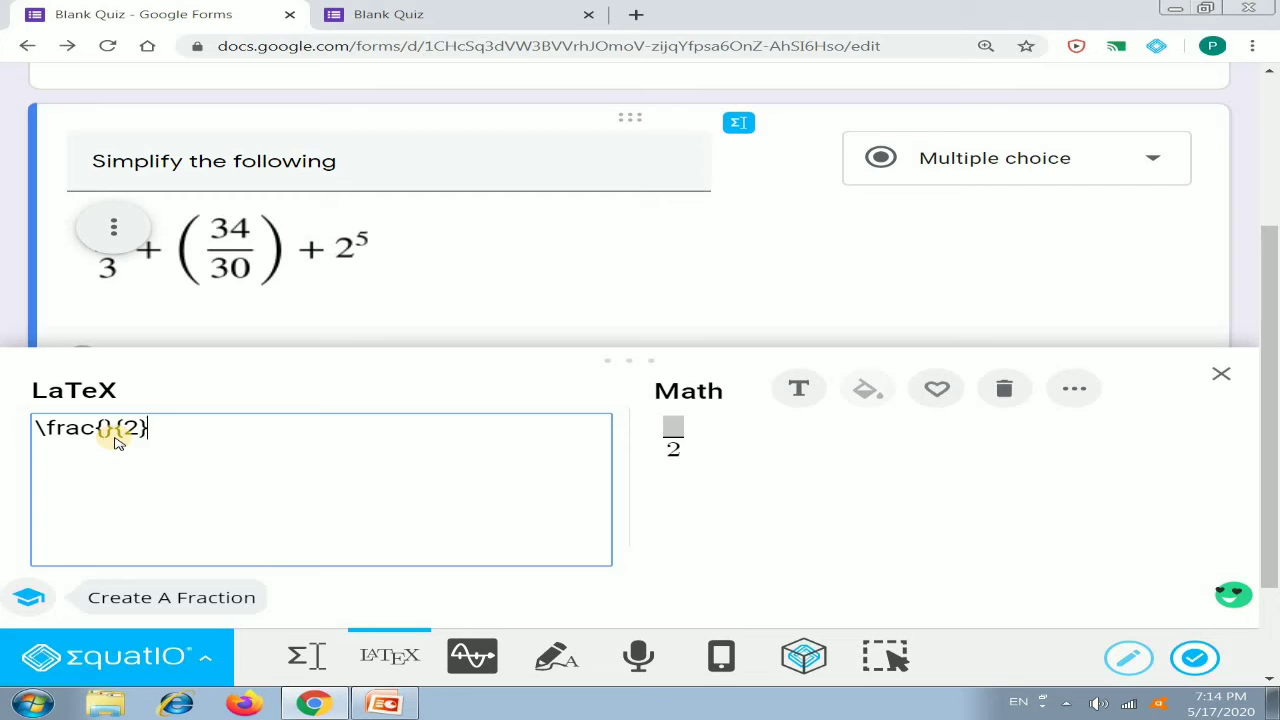
text(22)
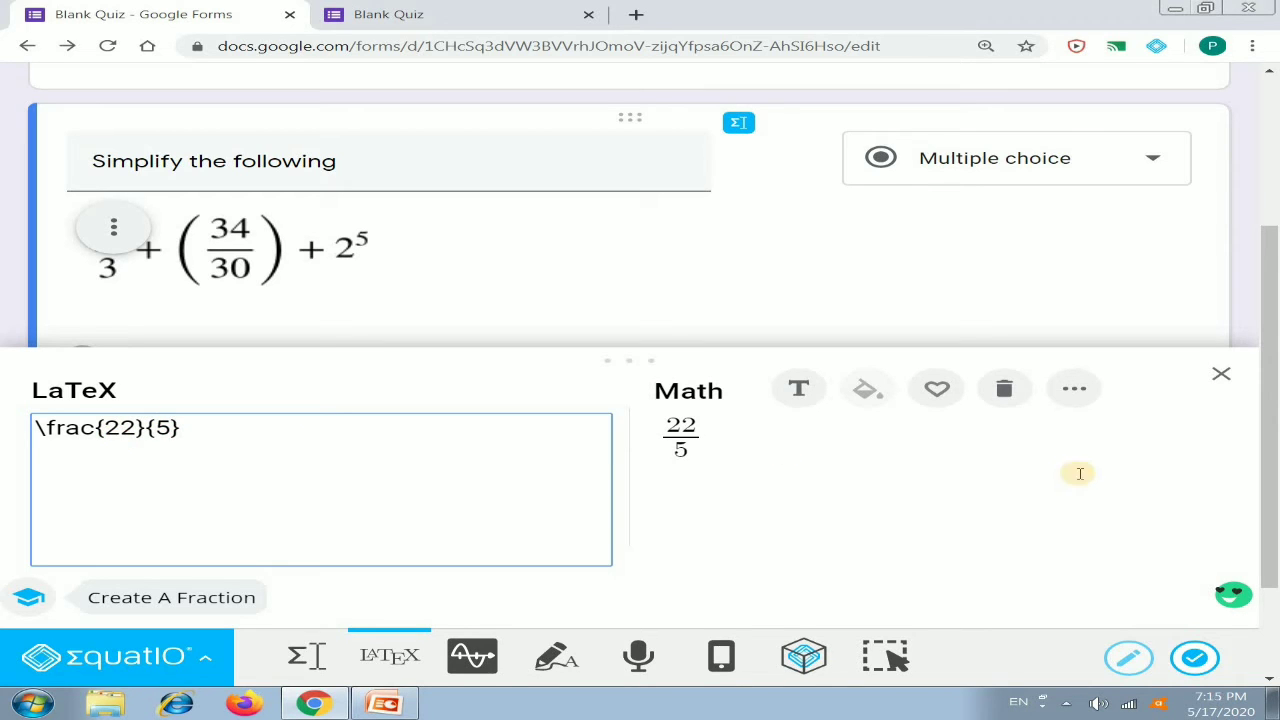
click(1196, 648)
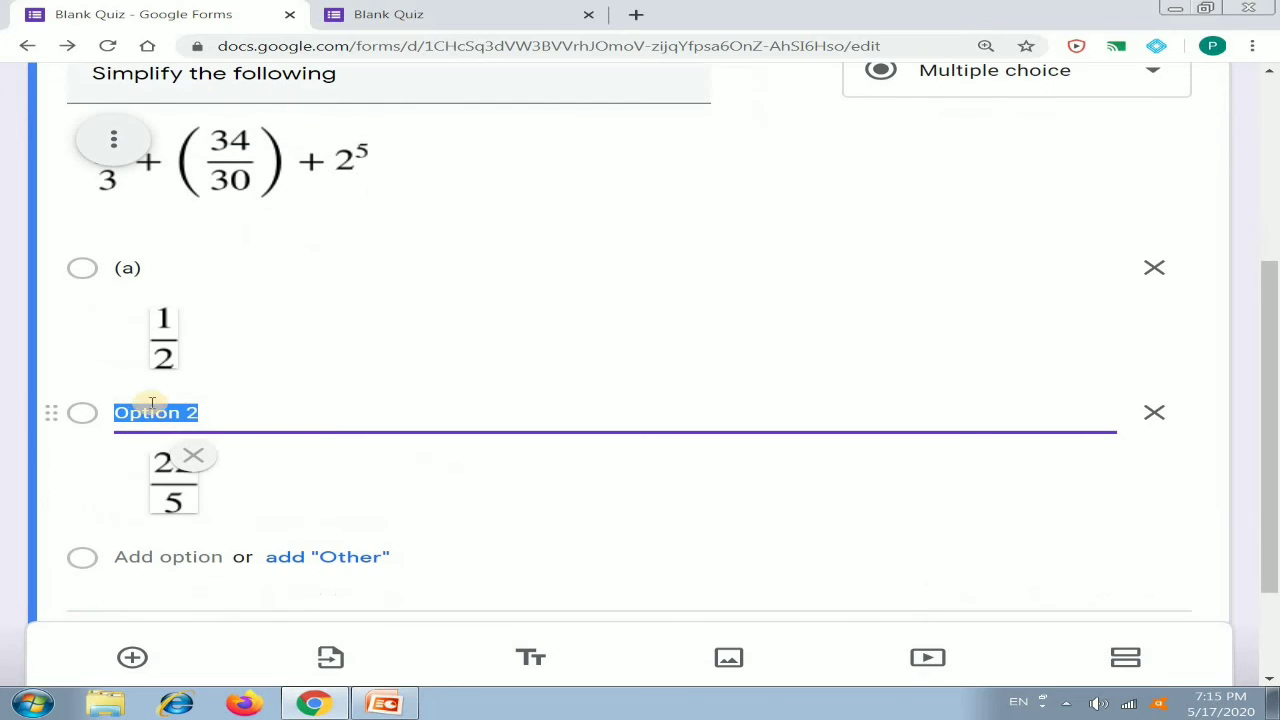
text((b)
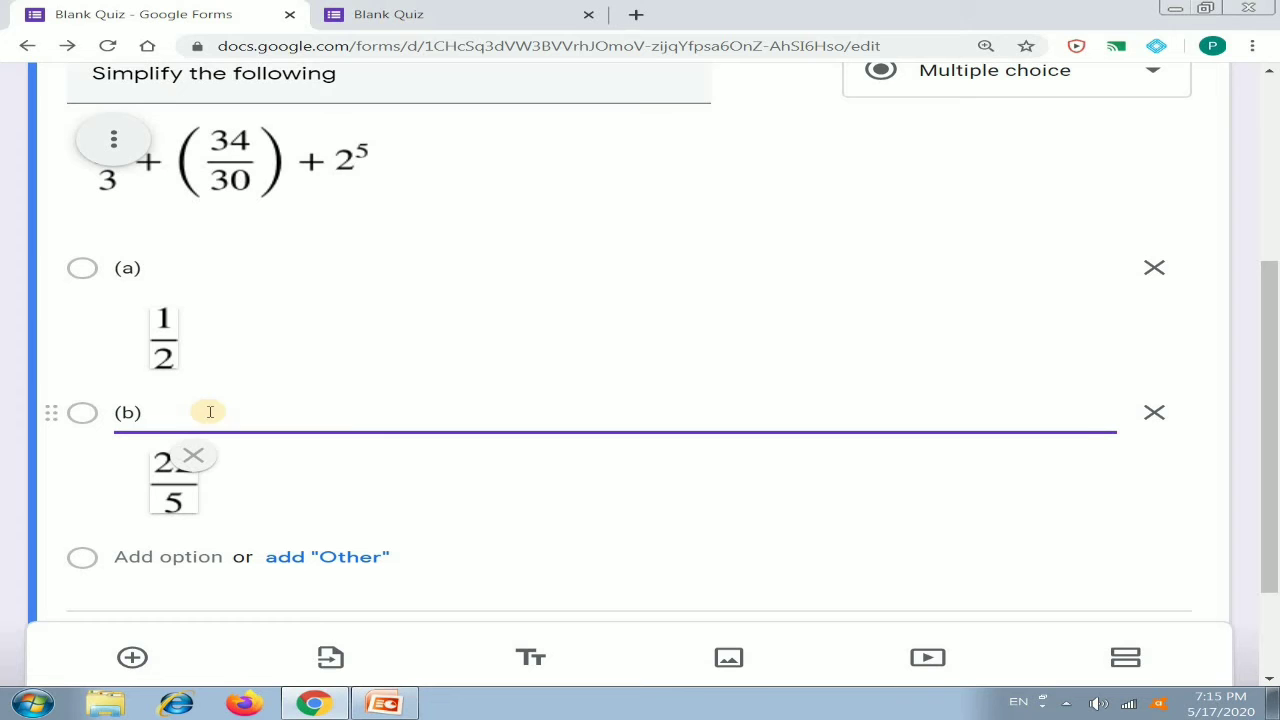
Step: Preview the quiz to check the equation and both fraction answer options, and return to the form editor
scroll(955, 130, up, 3)
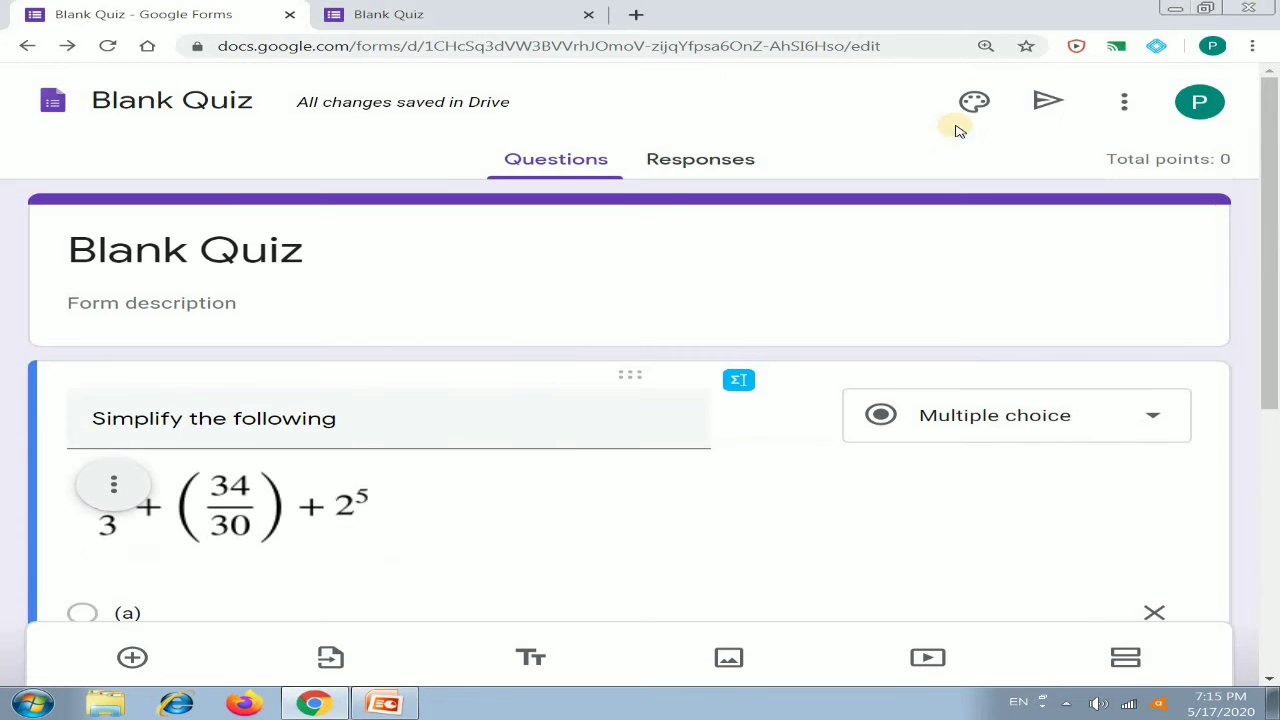
click(1123, 106)
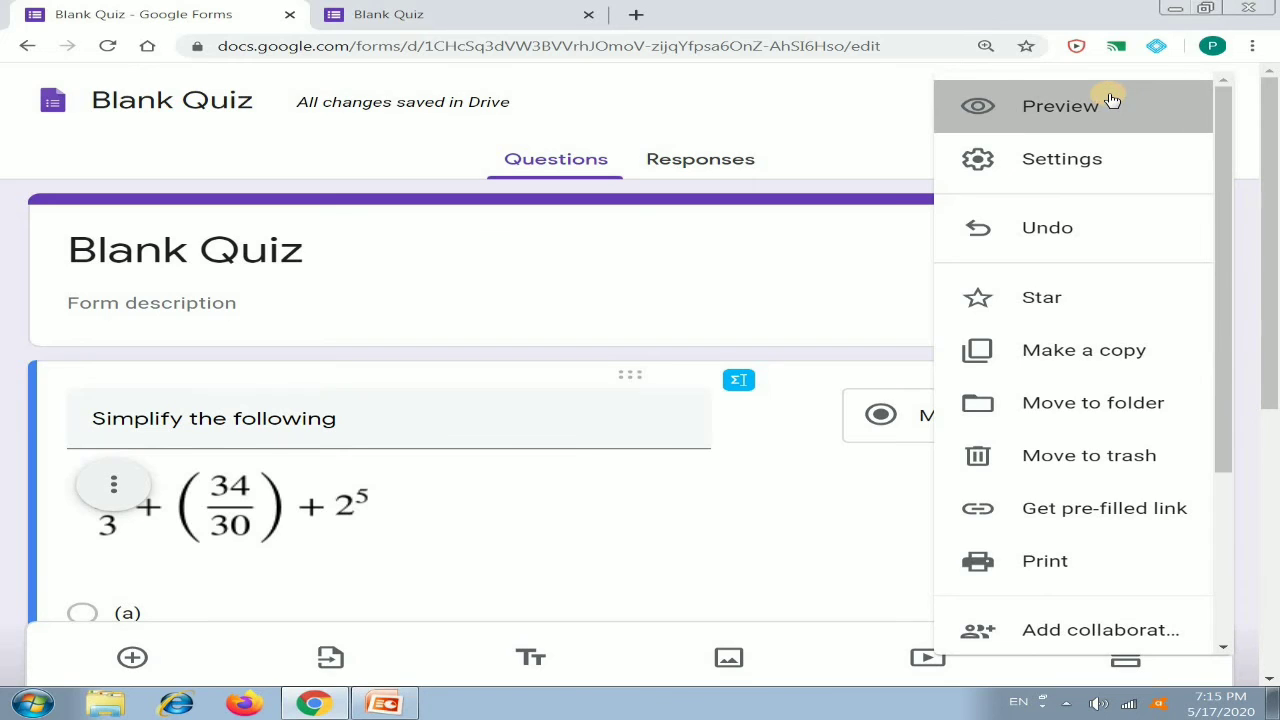
click(1112, 103)
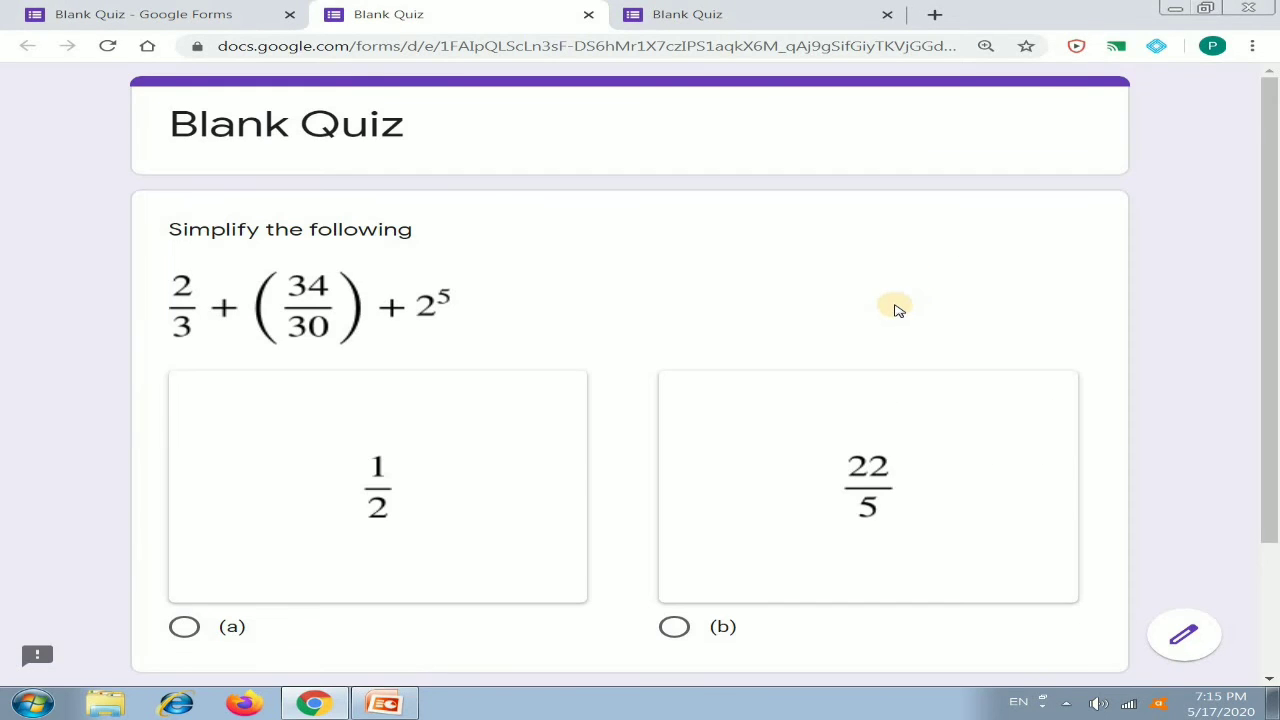
scroll(904, 358, down, 1)
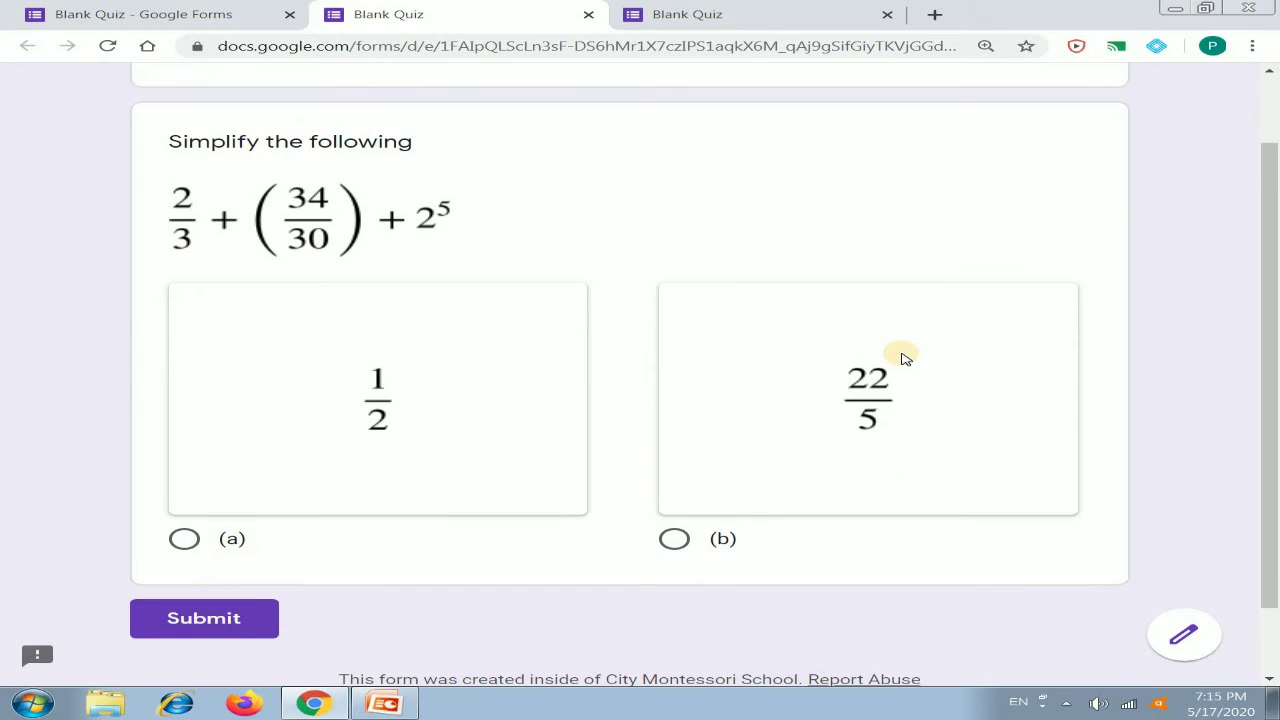
scroll(902, 352, up, 1)
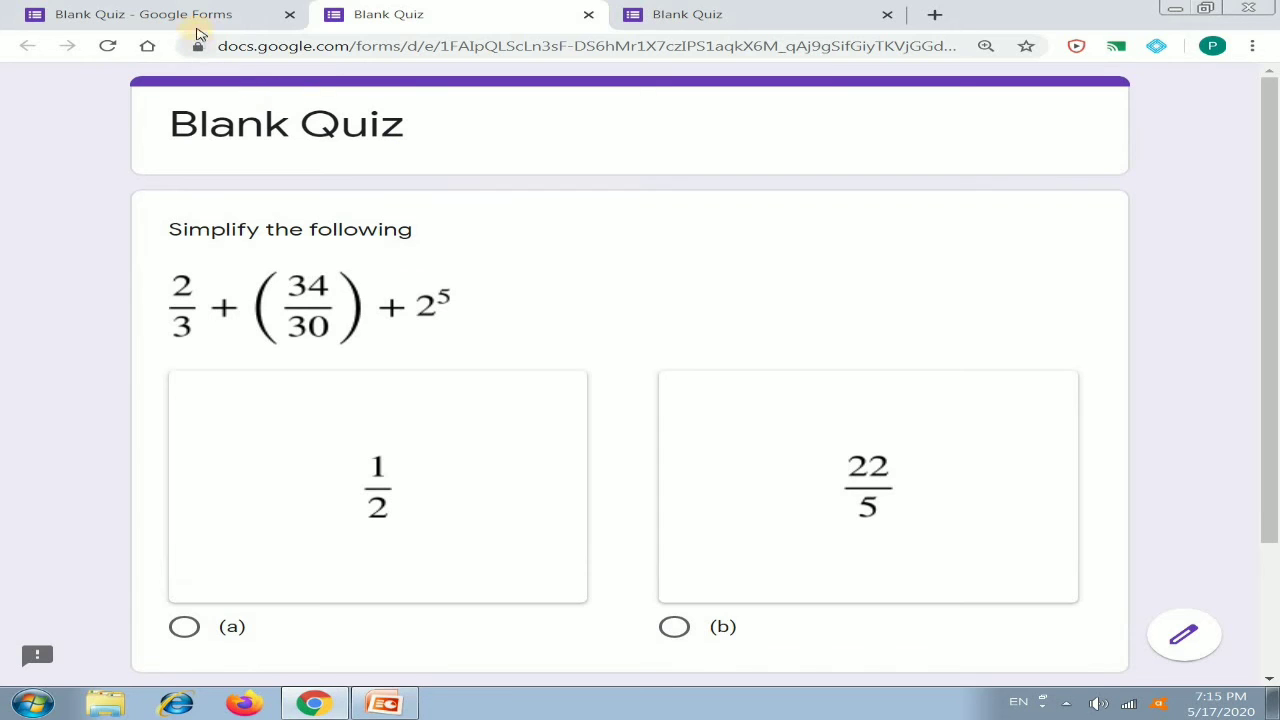
click(200, 14)
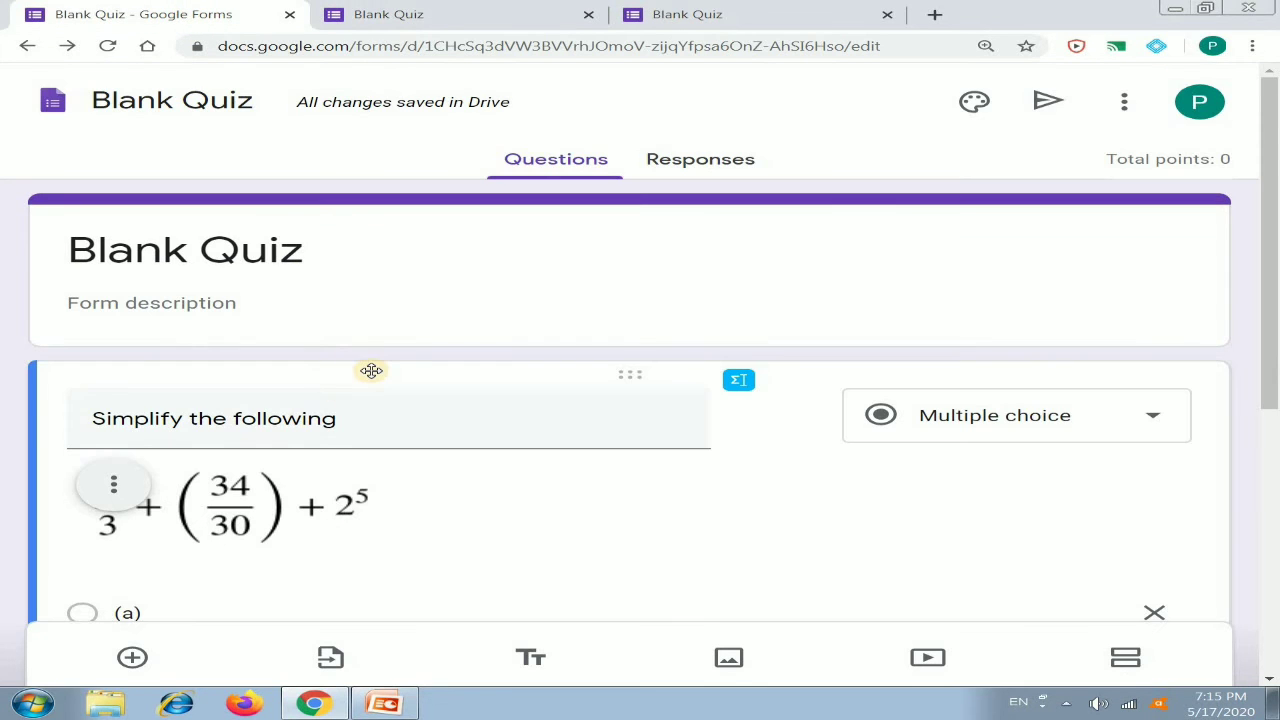
Step: Add a third answer option, open the EquatIO editor for it and clear the previous fraction
scroll(375, 378, down, 3)
scroll(600, 570, down, 2)
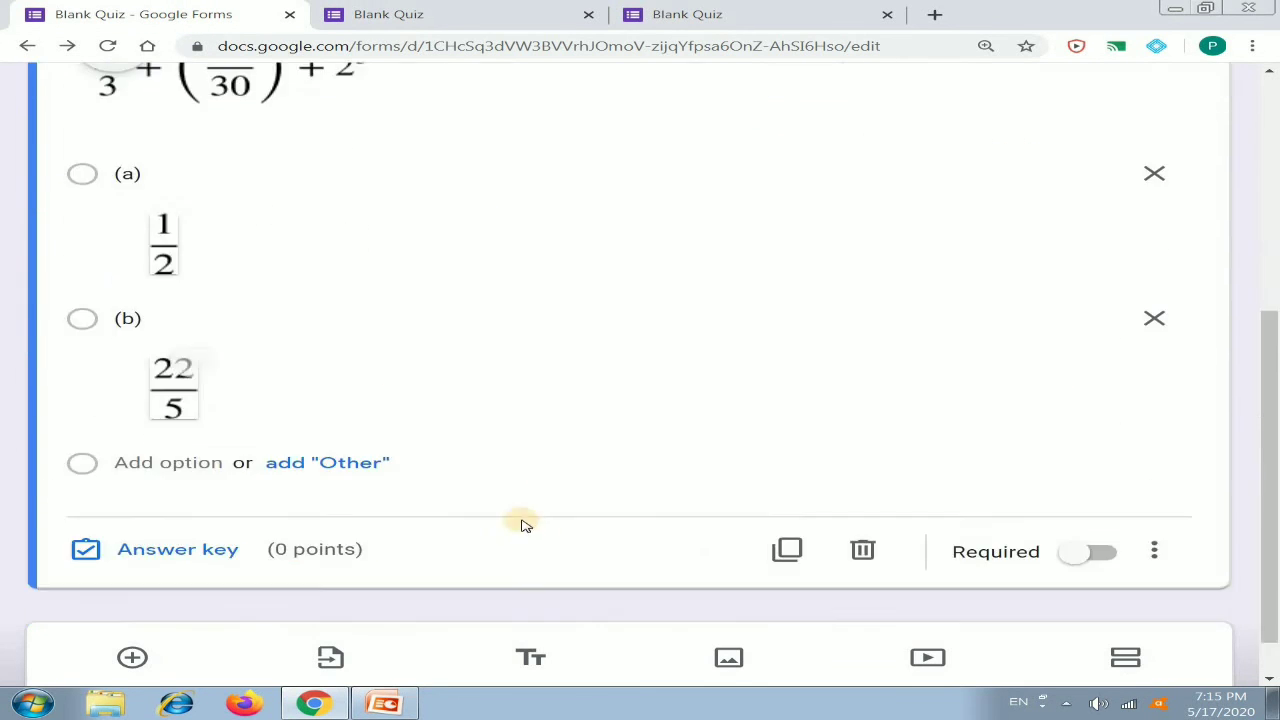
click(186, 463)
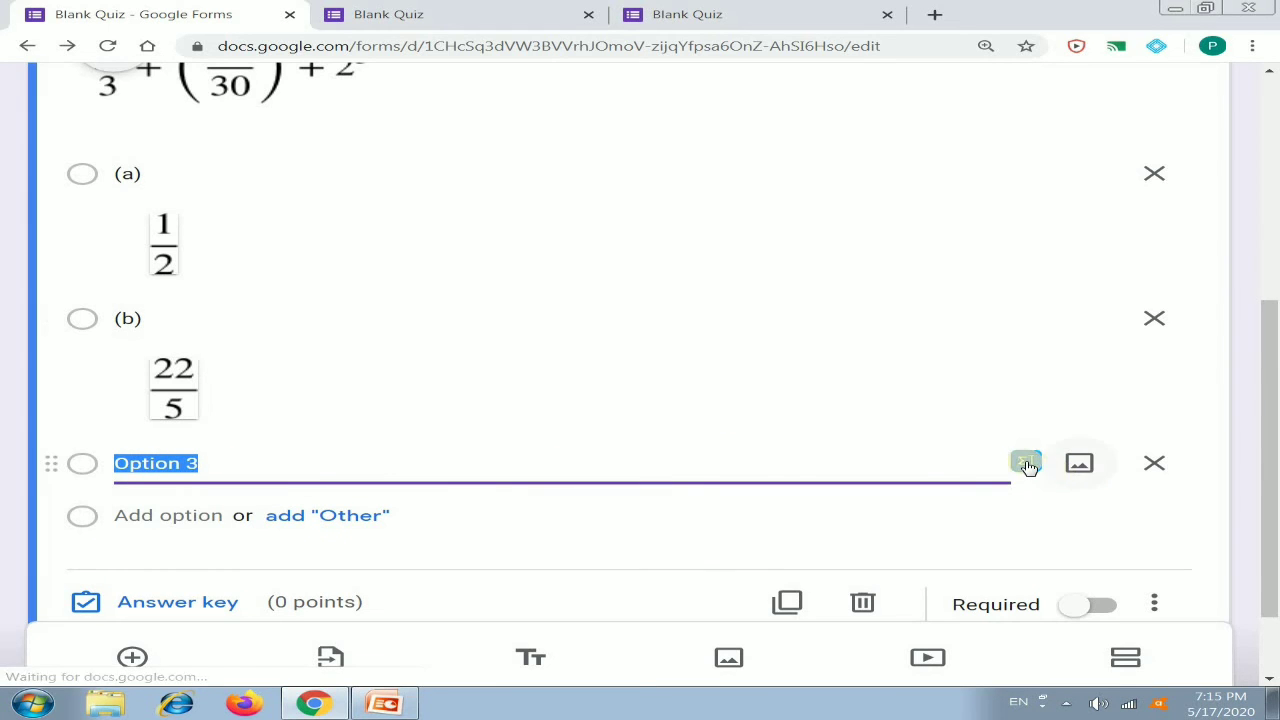
click(1027, 463)
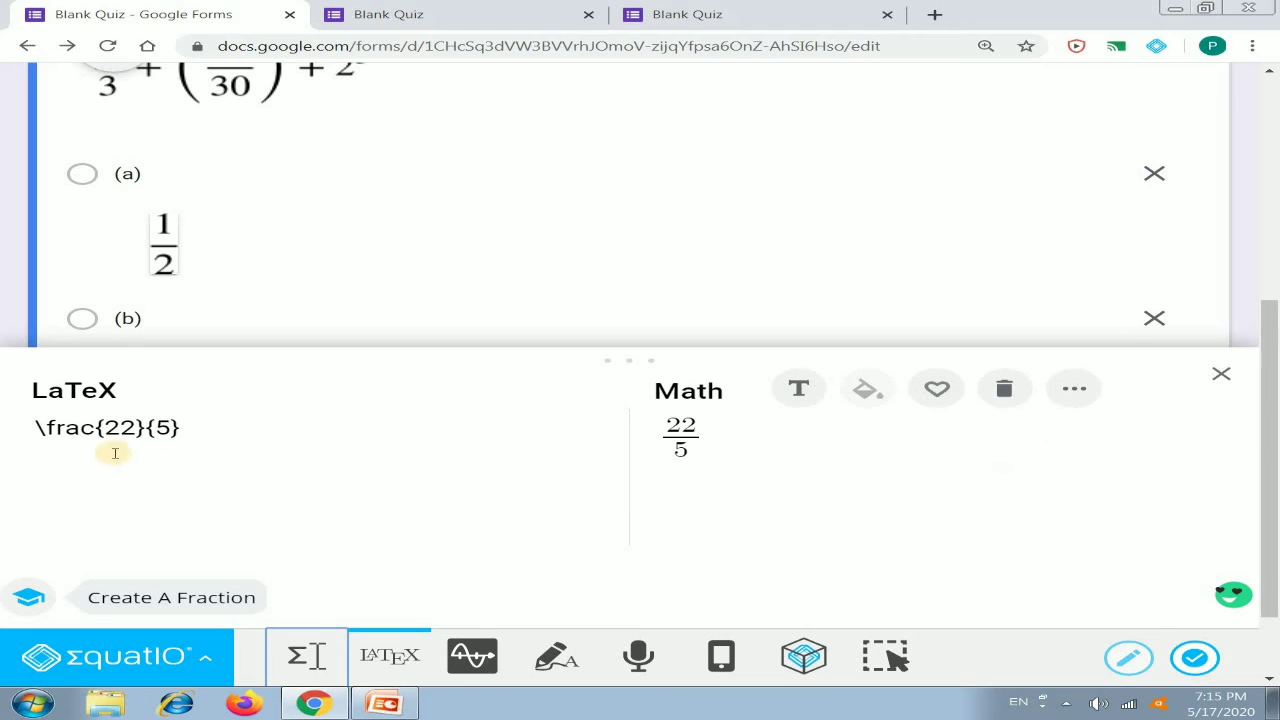
click(1003, 393)
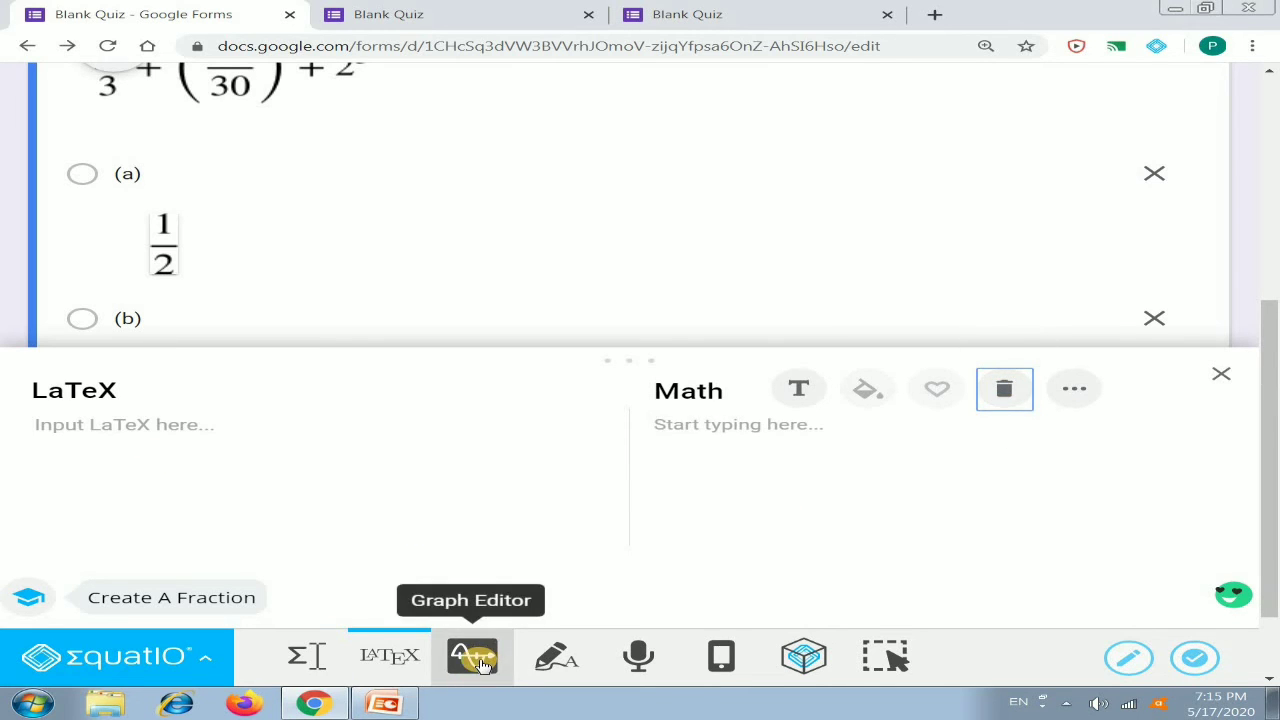
Step: Handwrite the equation x² + y² = 7 with EquatIO's handwriting recognition and insert it into the third answer option
click(561, 662)
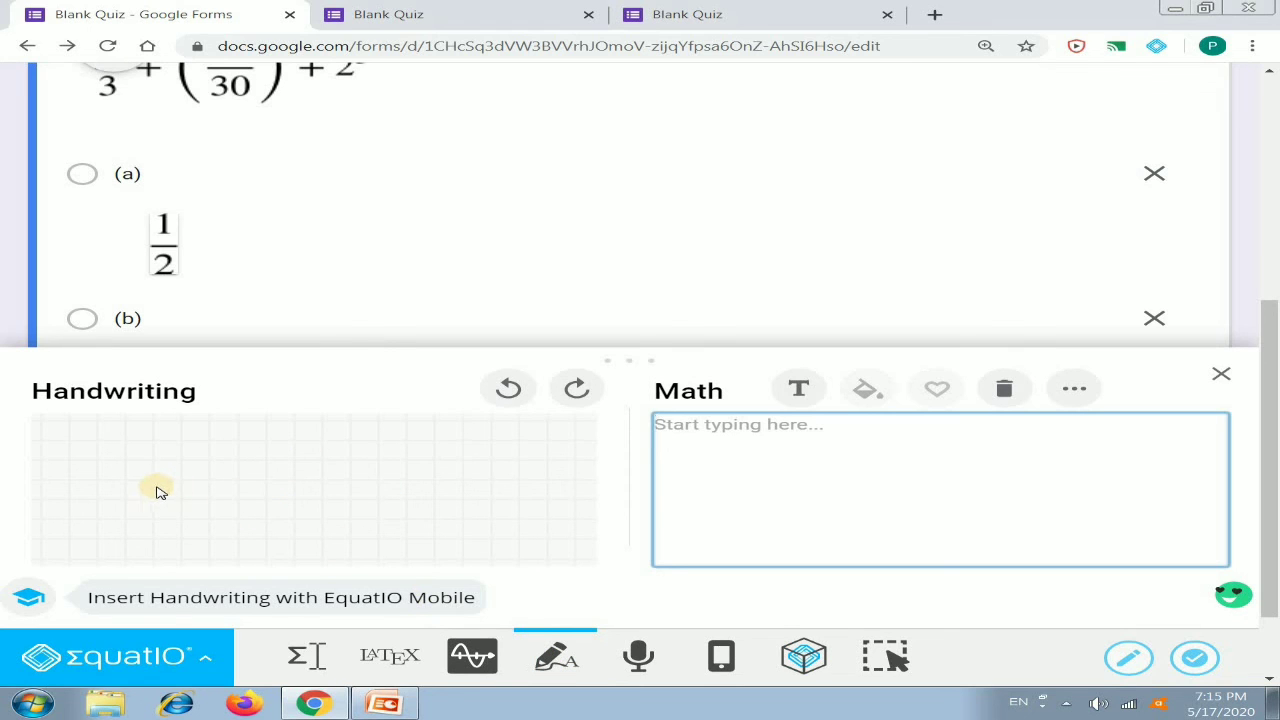
mouse_move(145, 484)
mouse_down()
mouse_move(135, 494)
mouse_move(155, 487)
mouse_move(170, 510)
mouse_move(150, 484)
mouse_up()
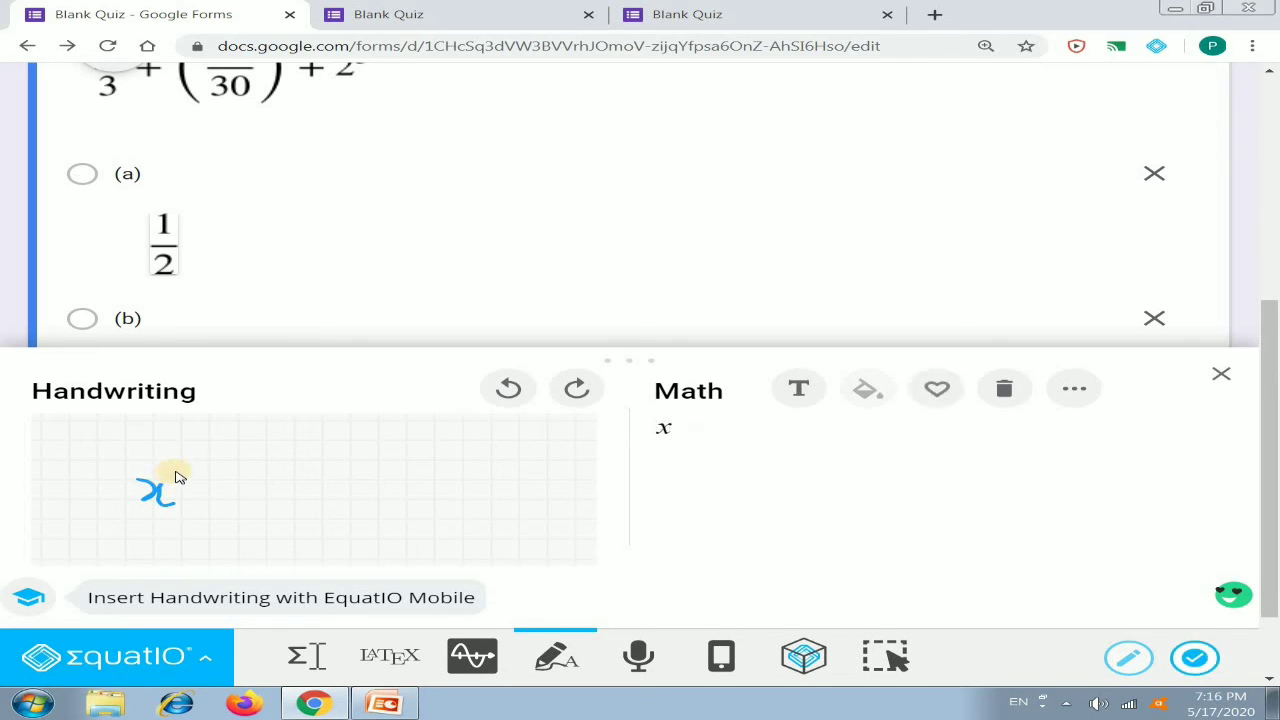
mouse_move(168, 472)
mouse_down()
mouse_move(177, 466)
mouse_move(171, 486)
mouse_move(203, 488)
mouse_up()
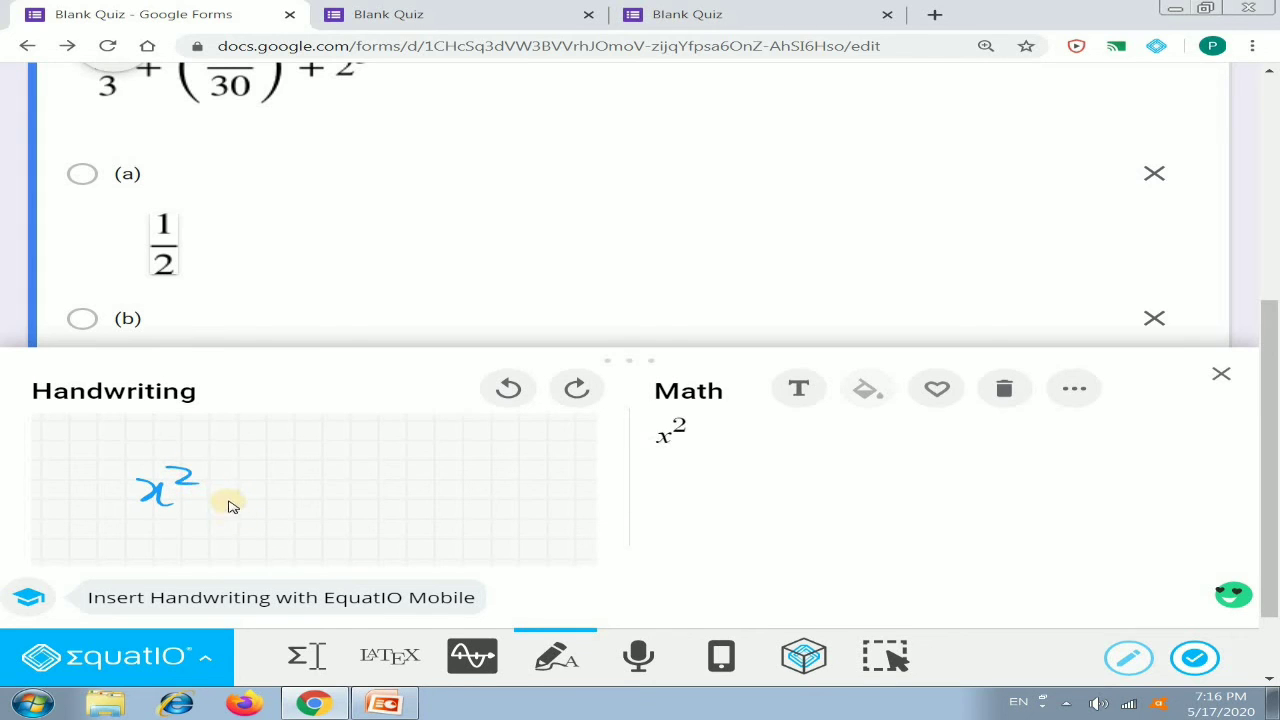
mouse_move(214, 494)
mouse_down()
mouse_move(301, 507)
mouse_move(270, 524)
mouse_up()
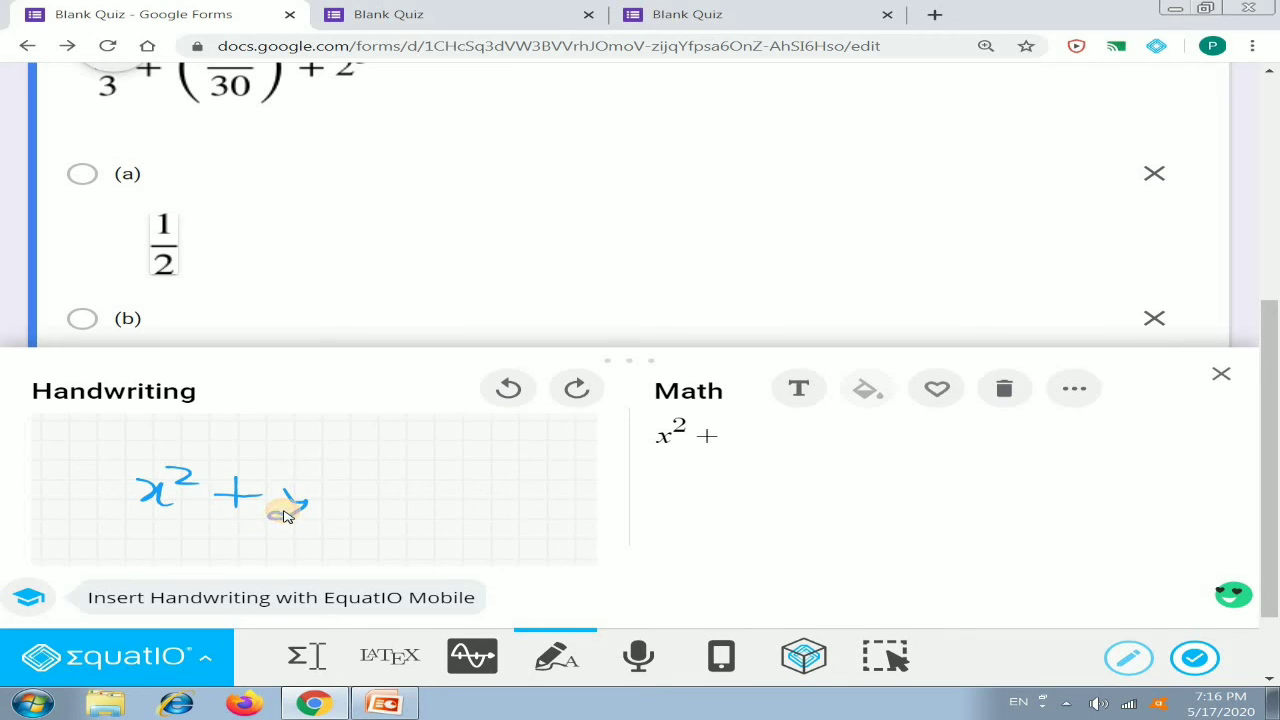
drag(316, 485, 314, 498)
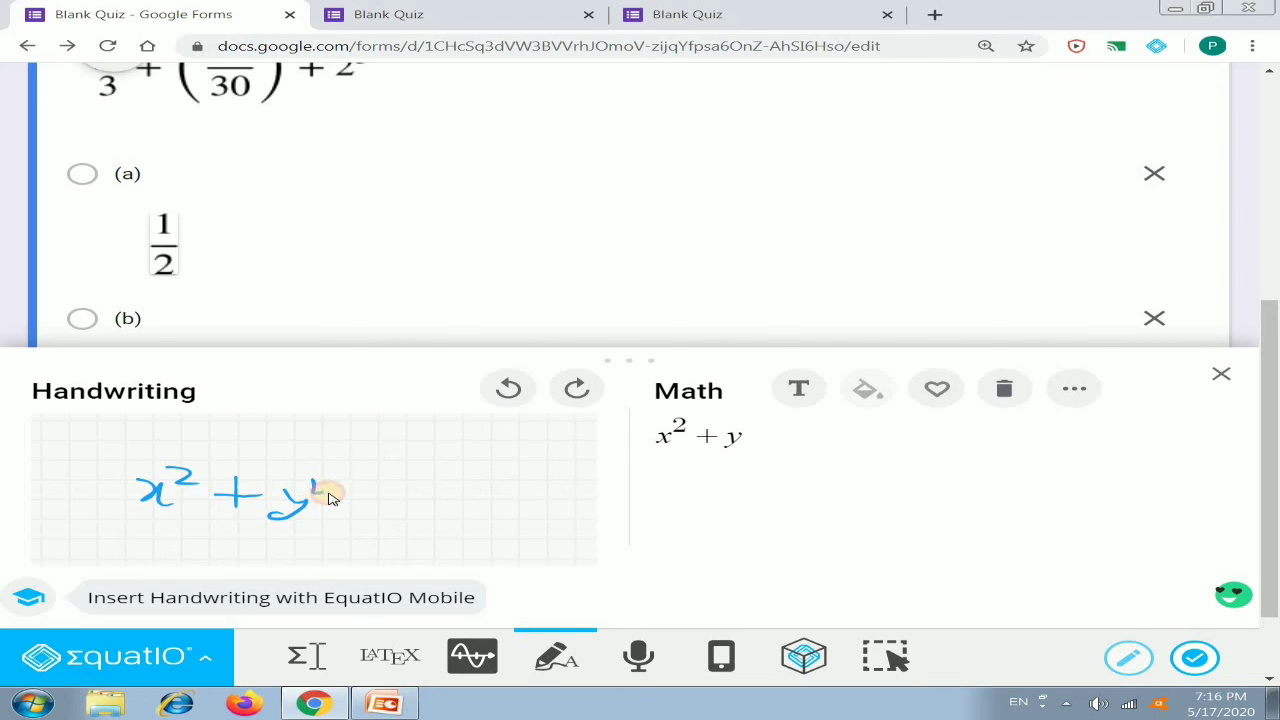
drag(310, 494, 390, 493)
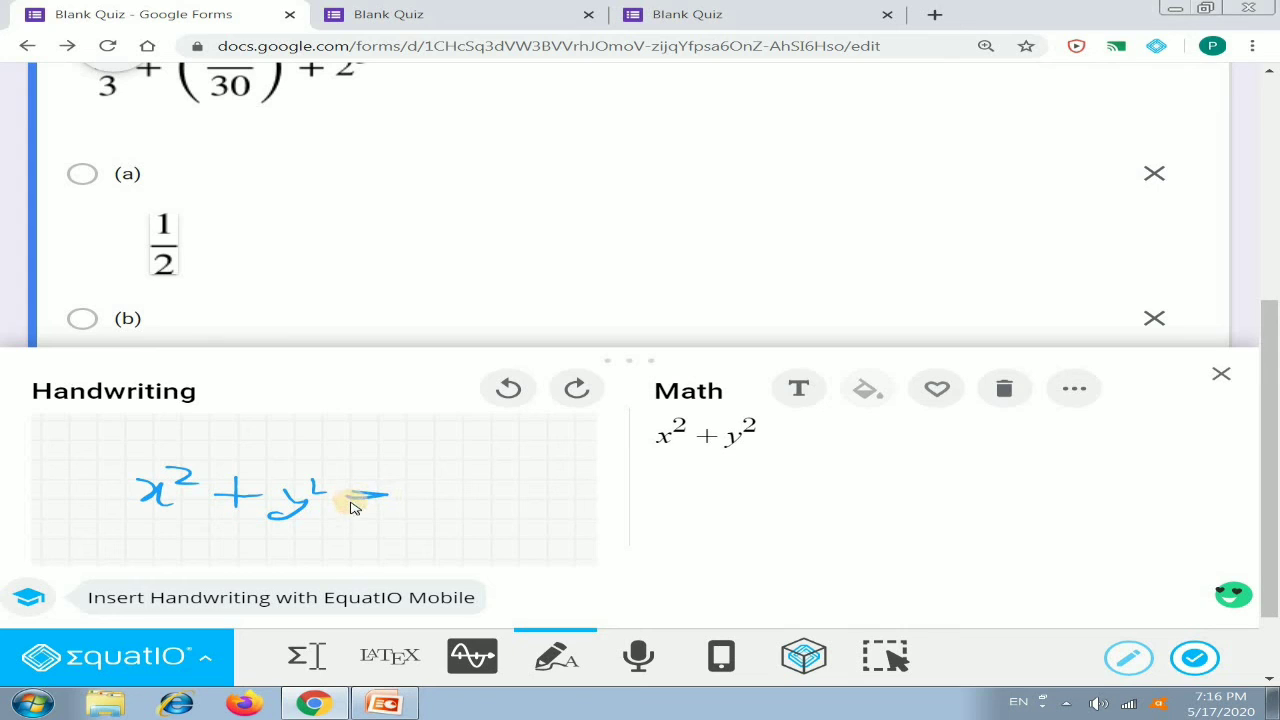
drag(378, 513, 388, 510)
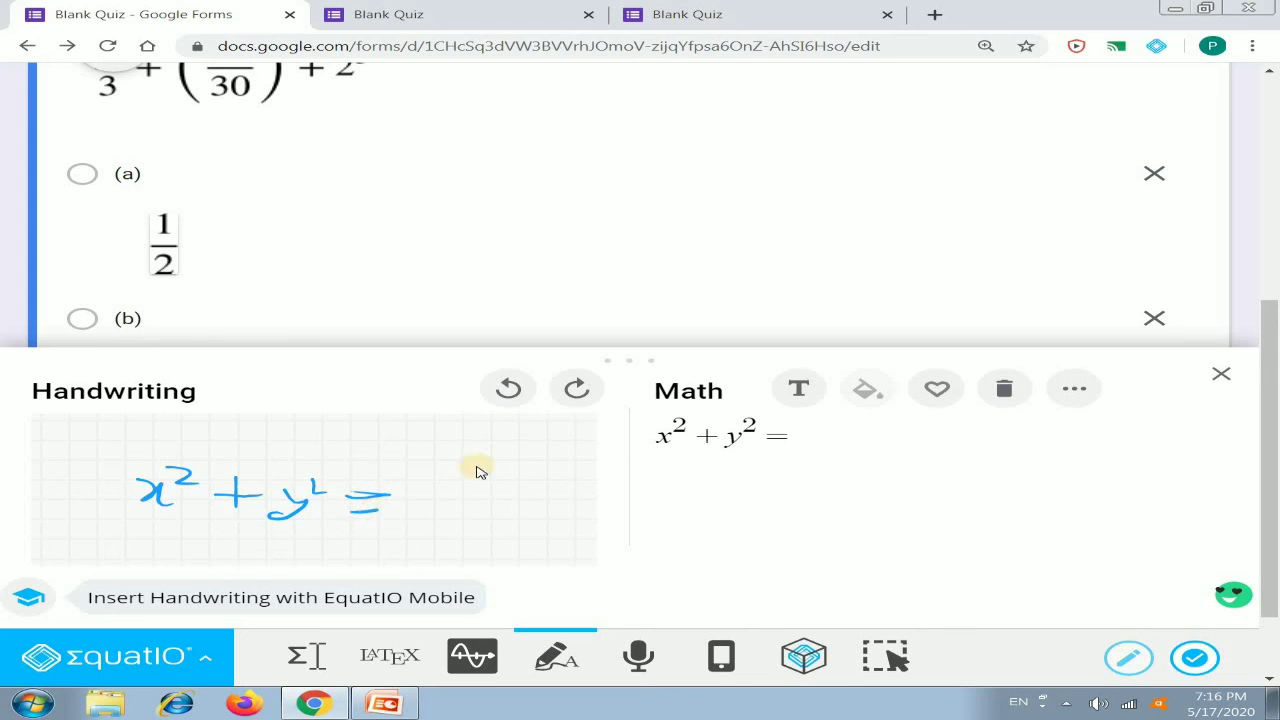
mouse_move(428, 484)
mouse_down()
mouse_move(463, 484)
mouse_move(445, 502)
mouse_up()
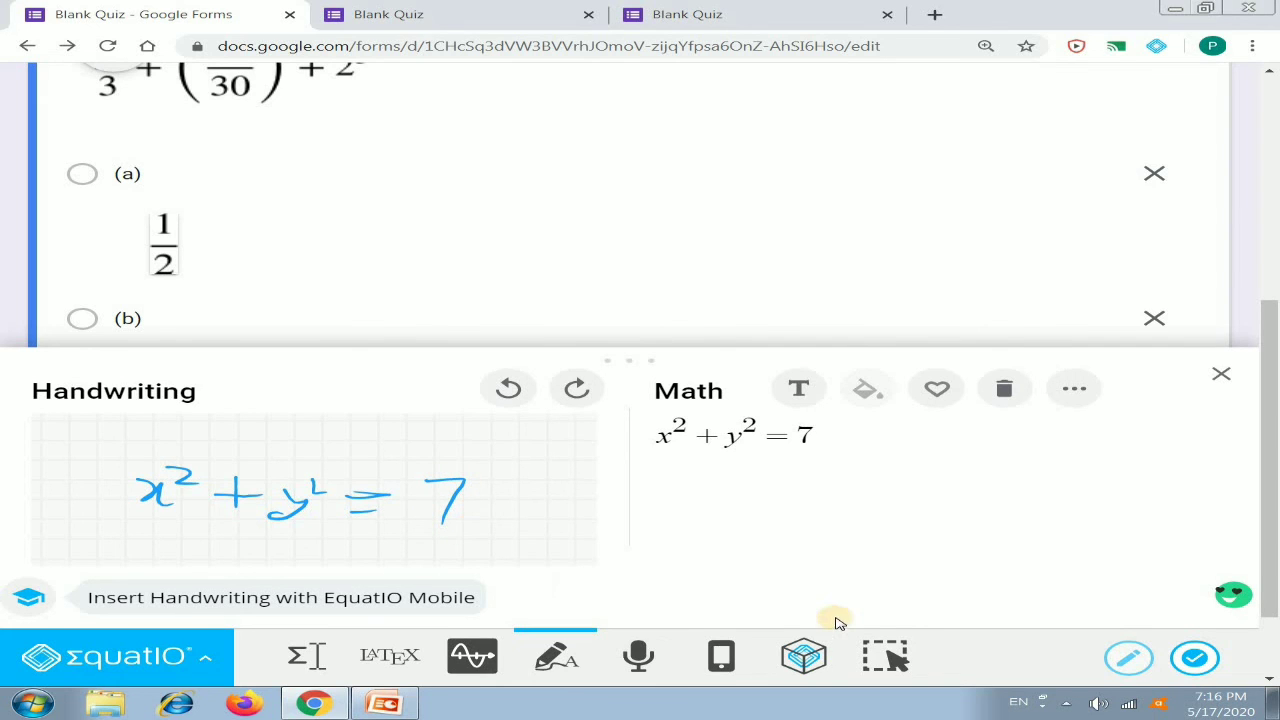
click(1179, 655)
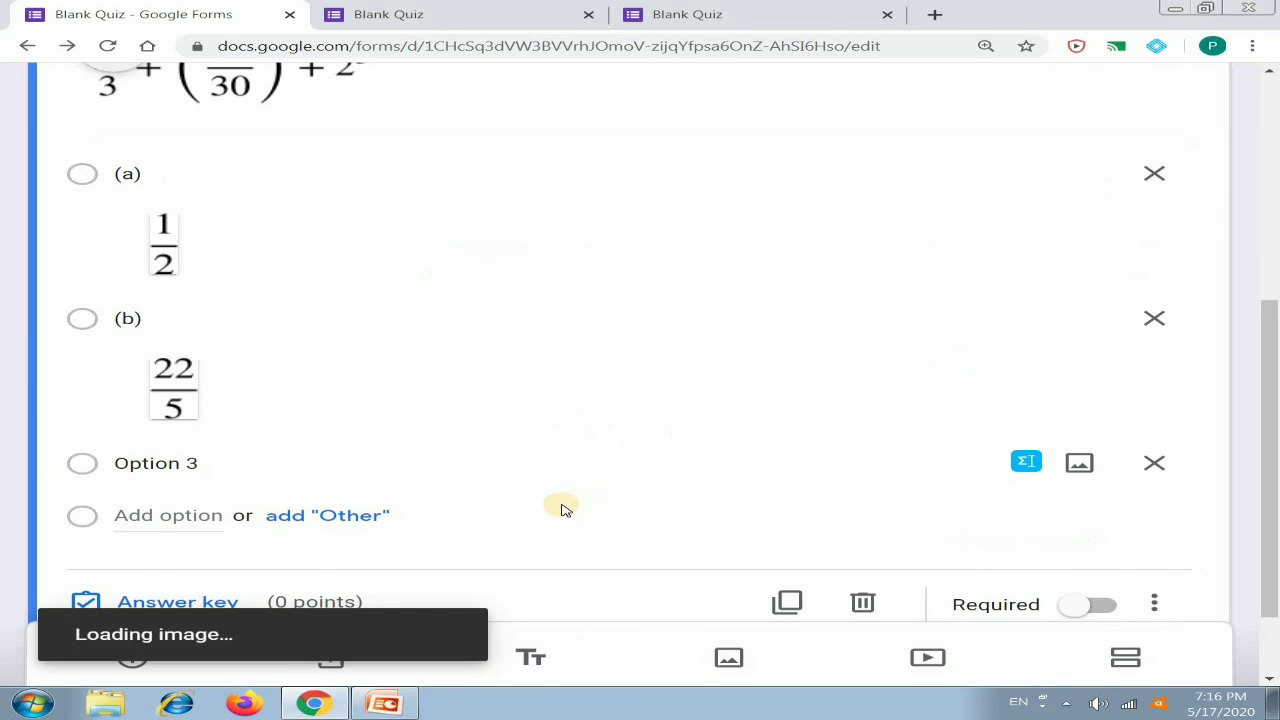
click(128, 463)
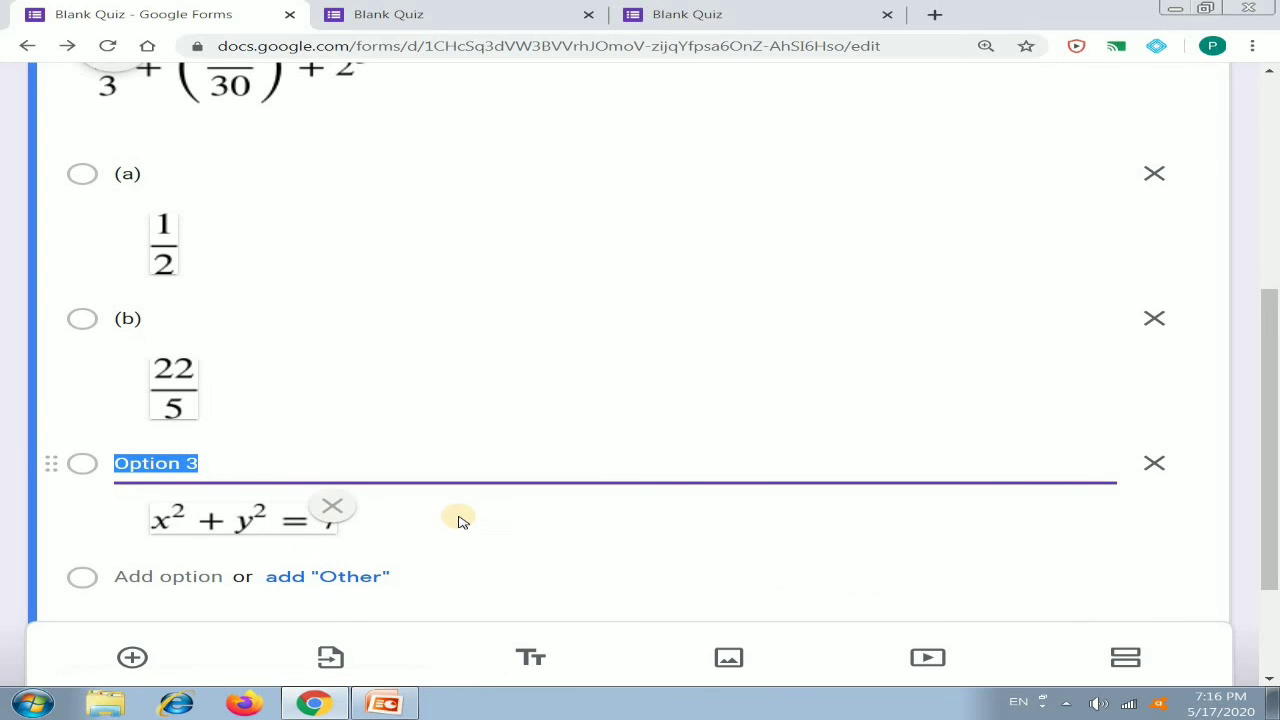
Step: Add a fourth answer option and replace the previous equation with the fraction 2/3 in its EquatIO Equation Editor
scroll(463, 521, up, 1)
click(192, 583)
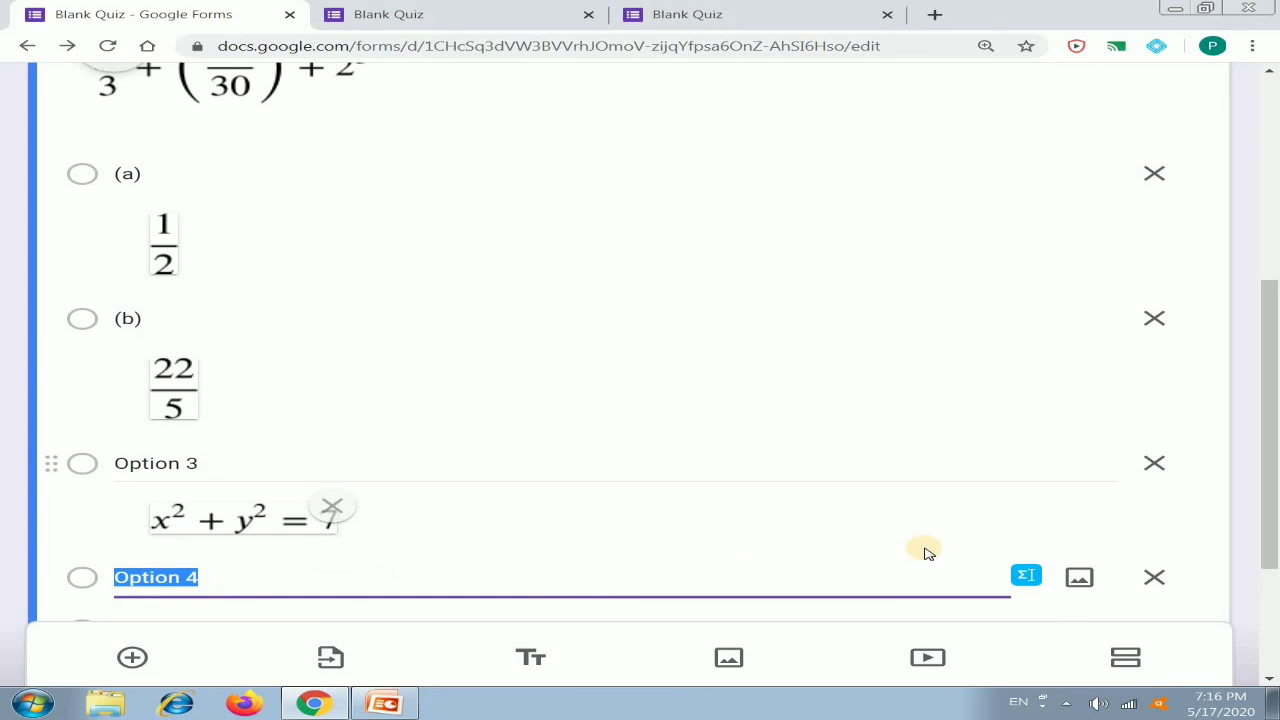
click(1025, 575)
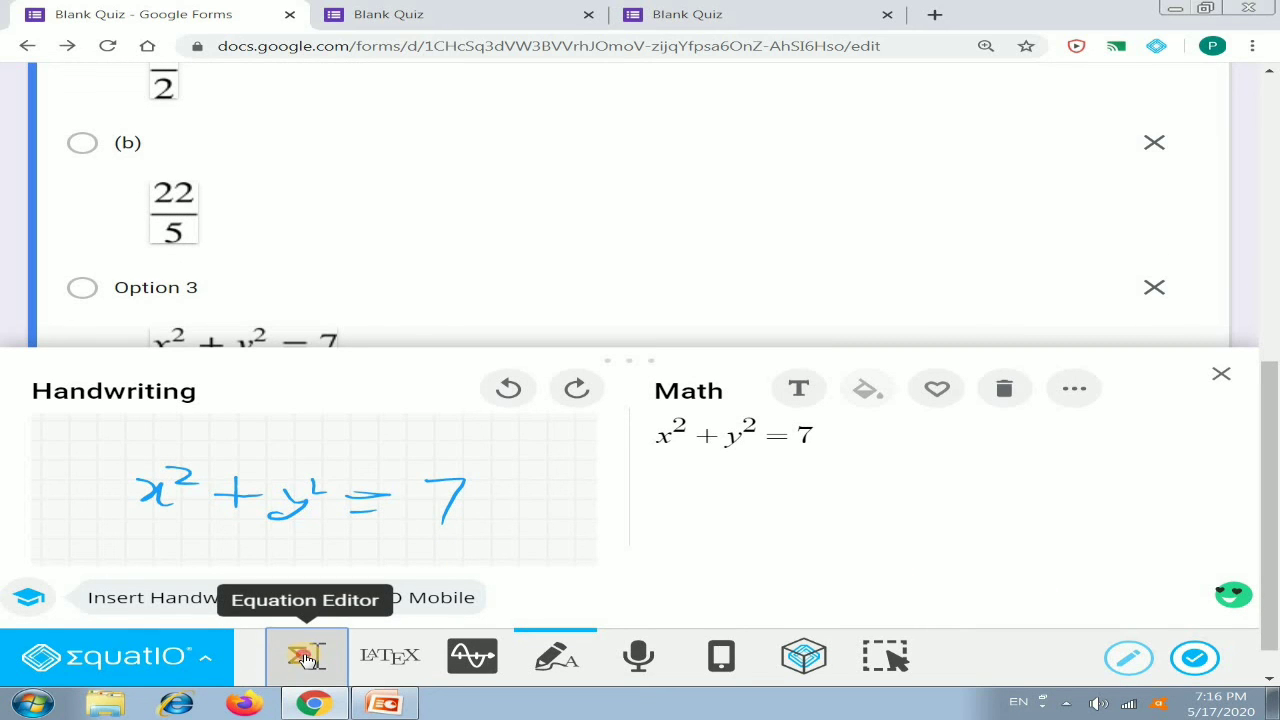
click(307, 658)
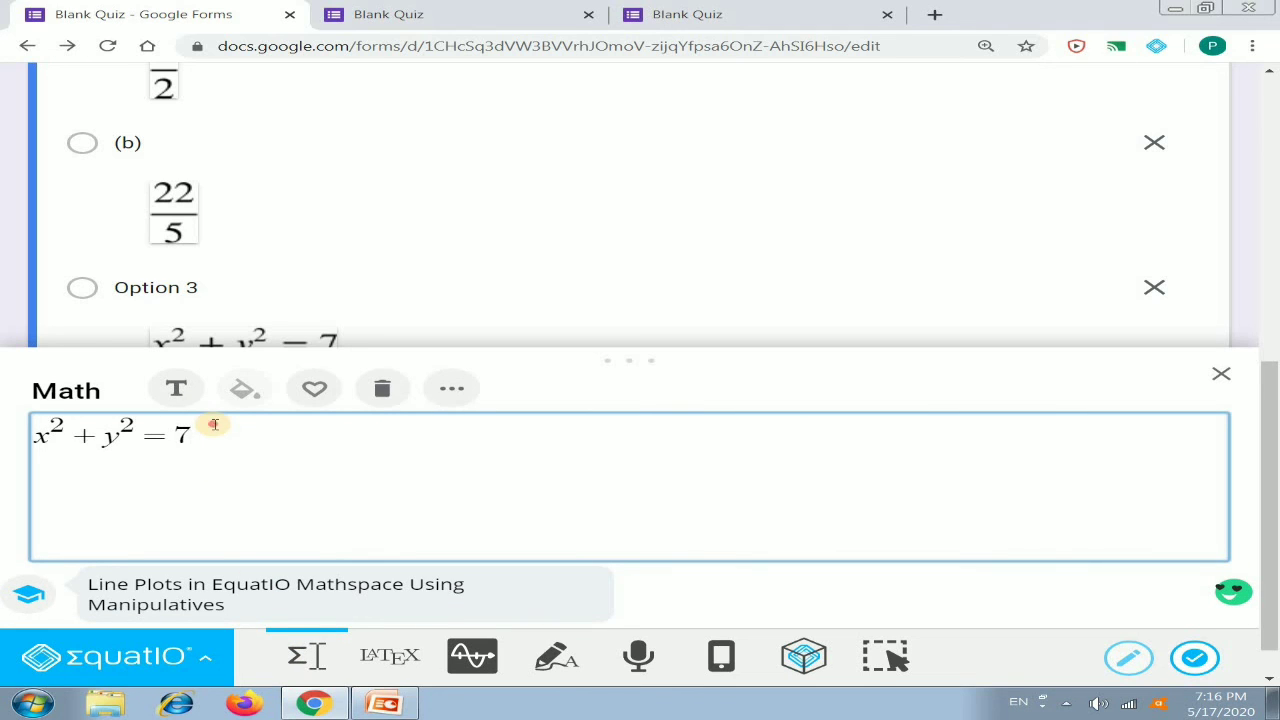
key(ctrl+a)
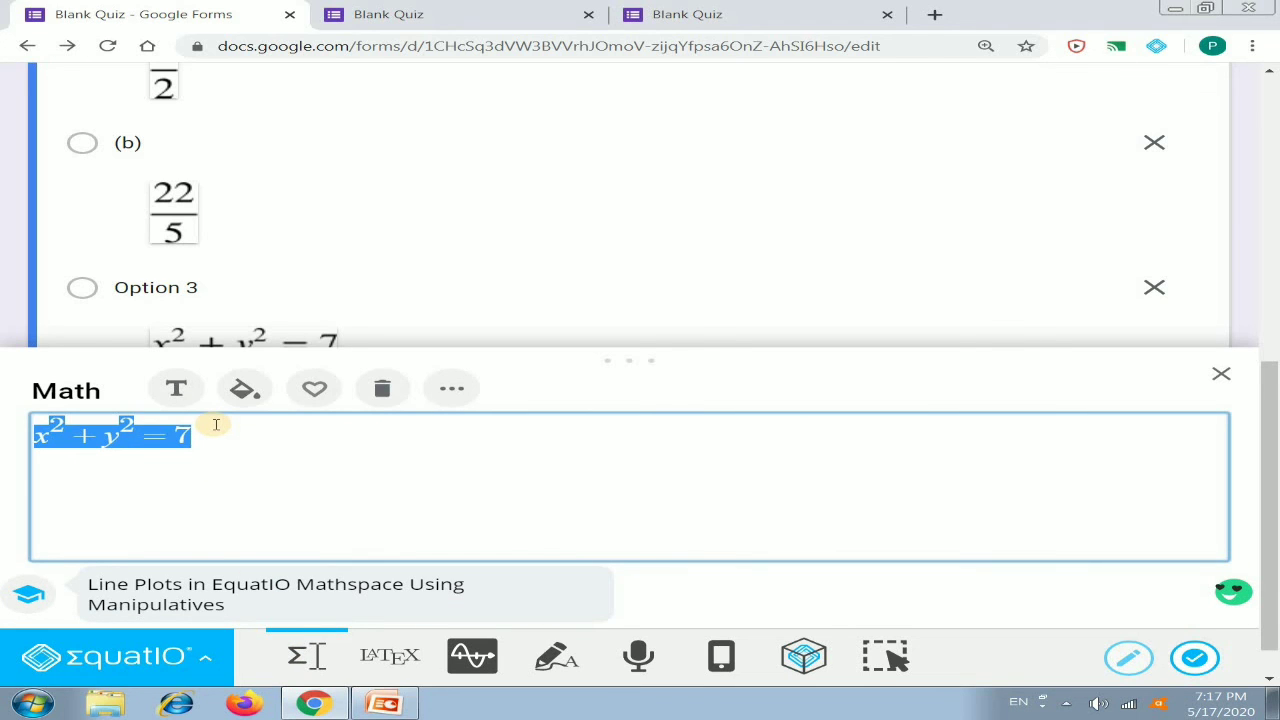
text(frac)
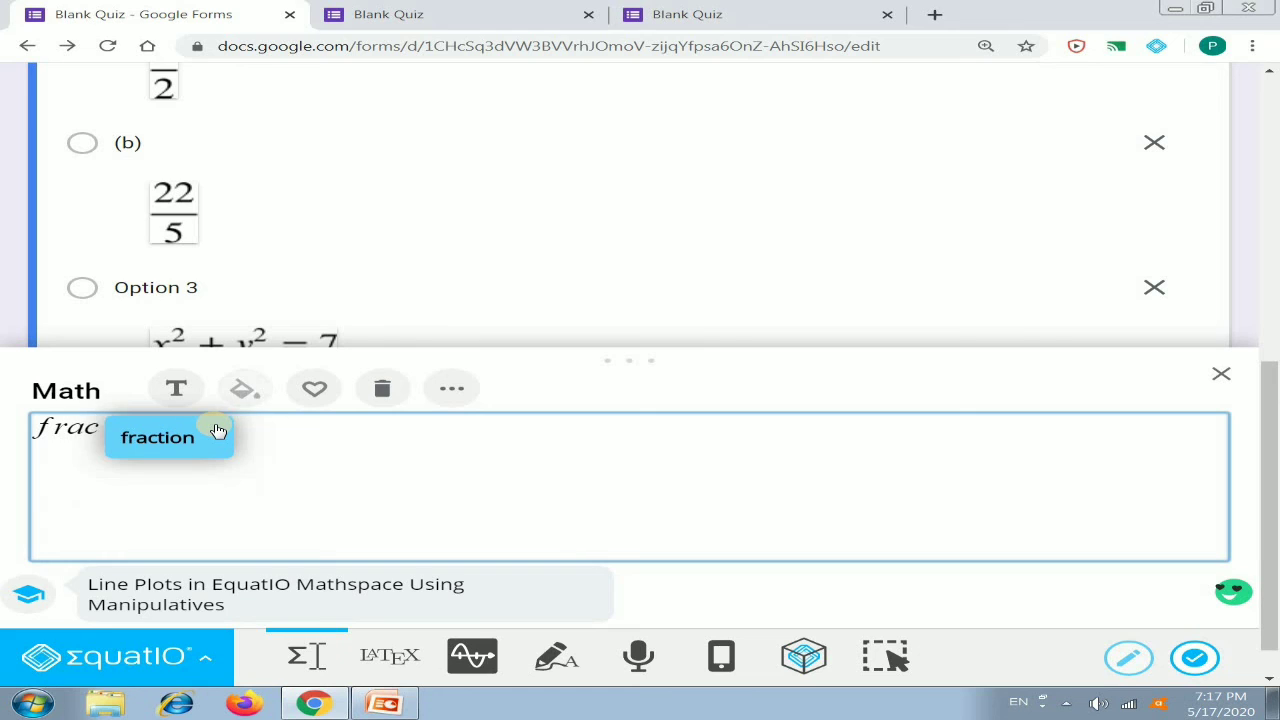
click(218, 430)
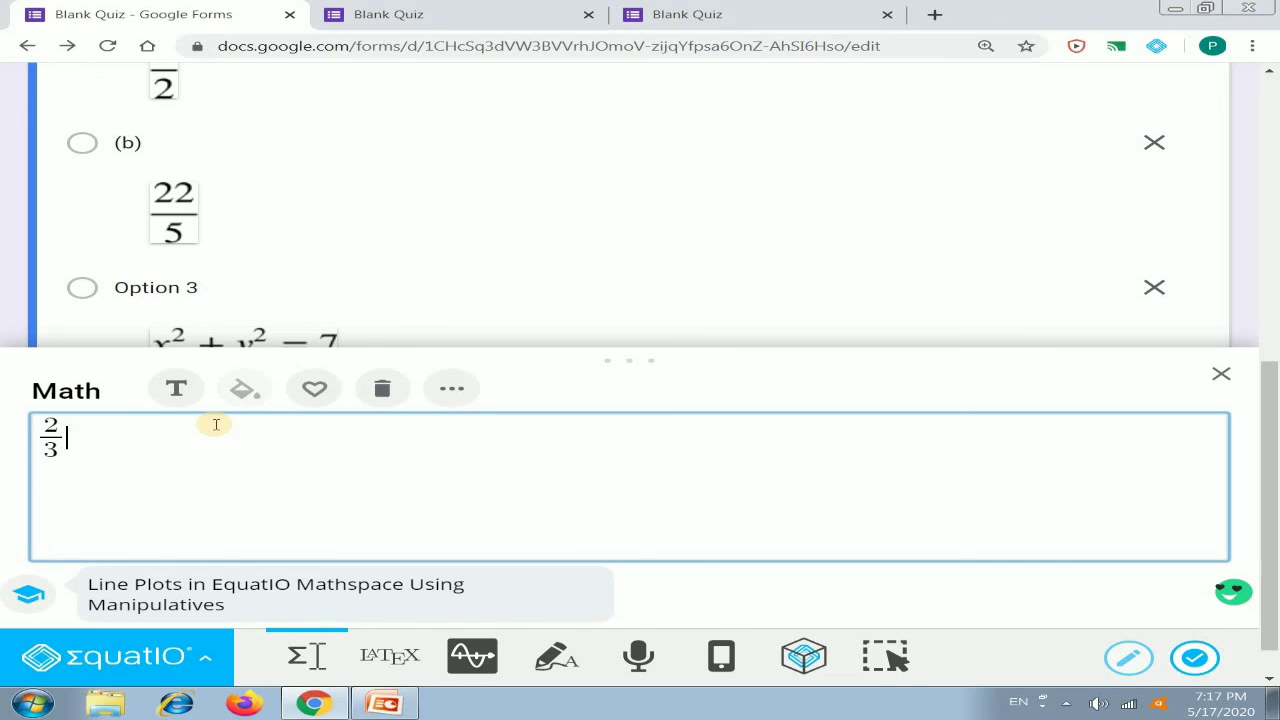
Step: Extend the fraction with ÷ x² and insert the expression into the fourth answer option
text(vi)
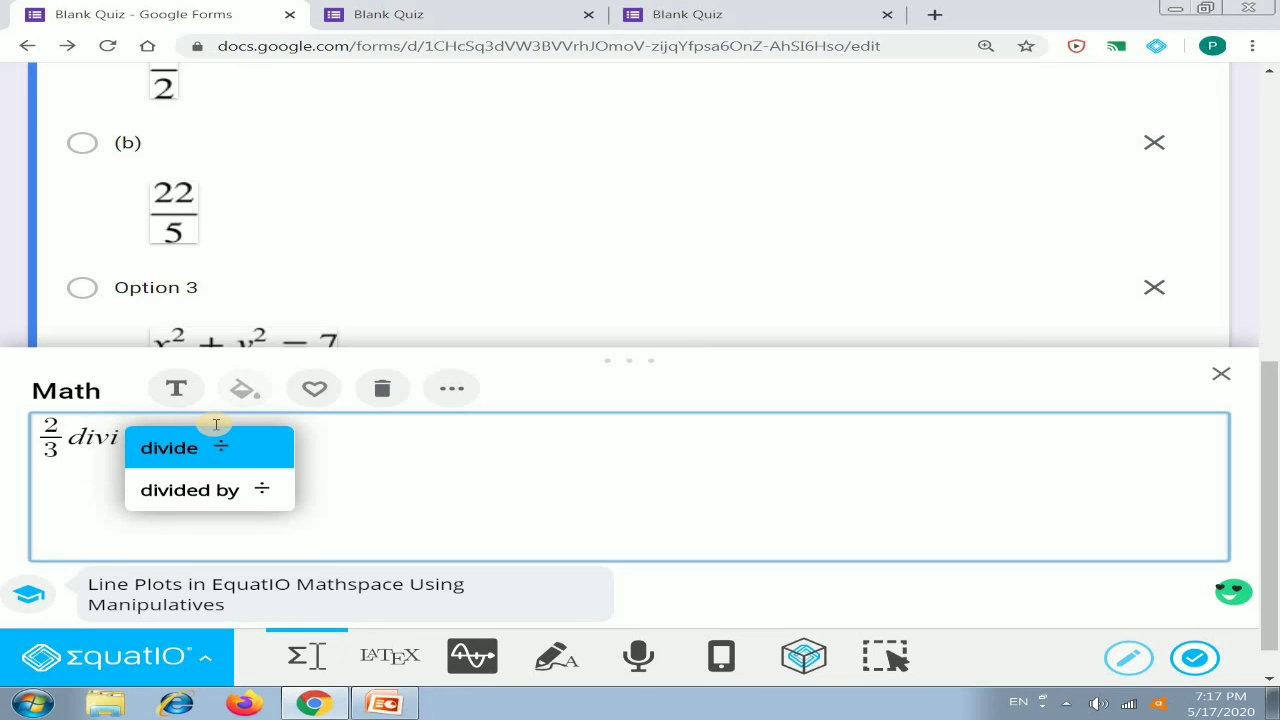
key(Return)
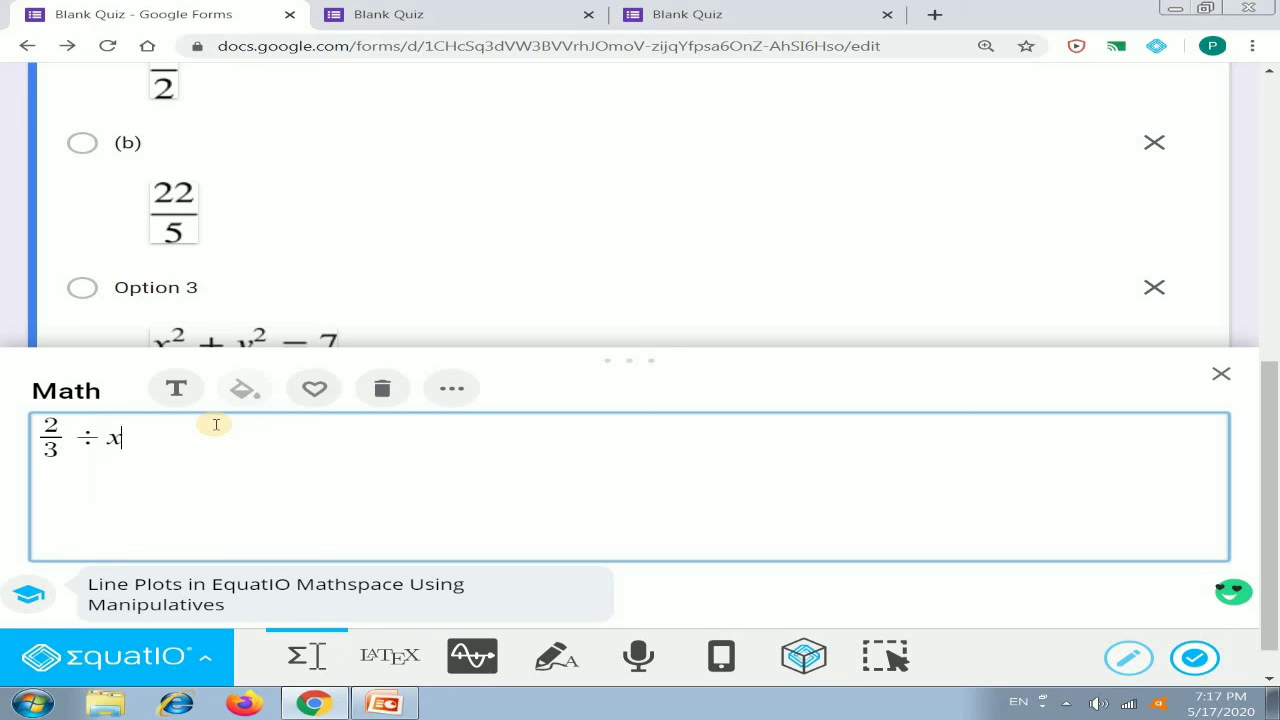
text(x ex)
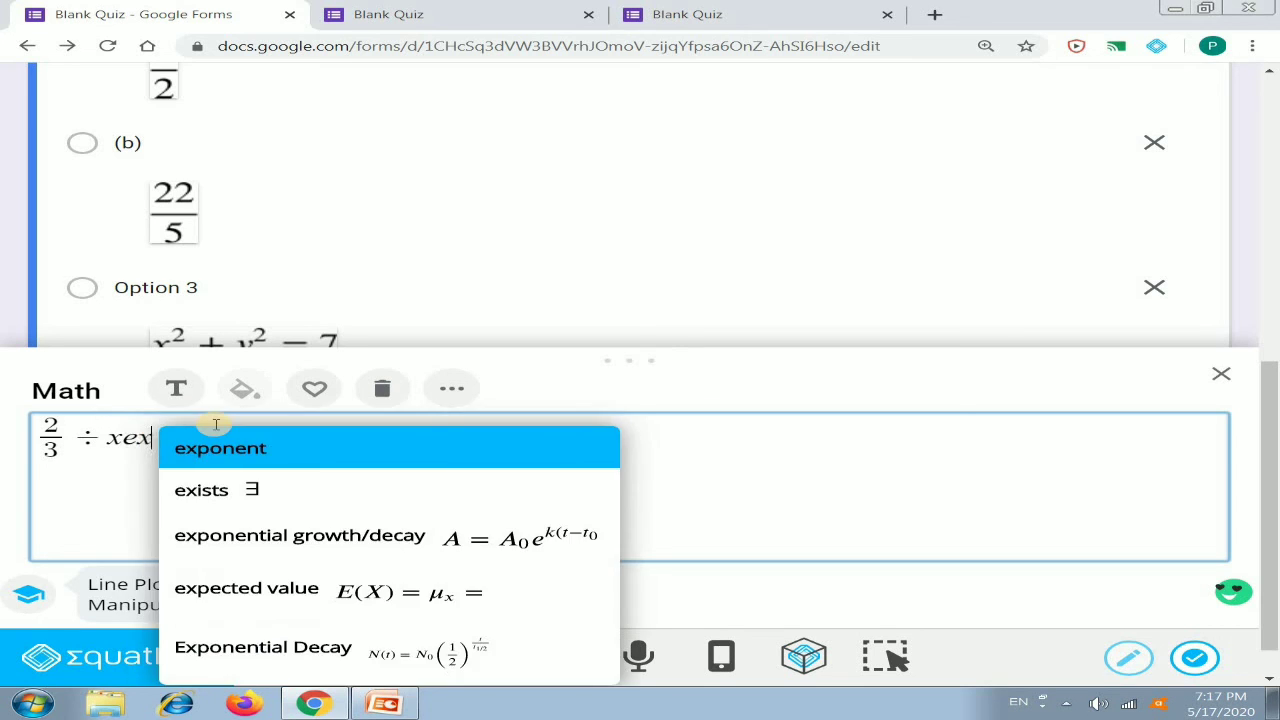
text(p)
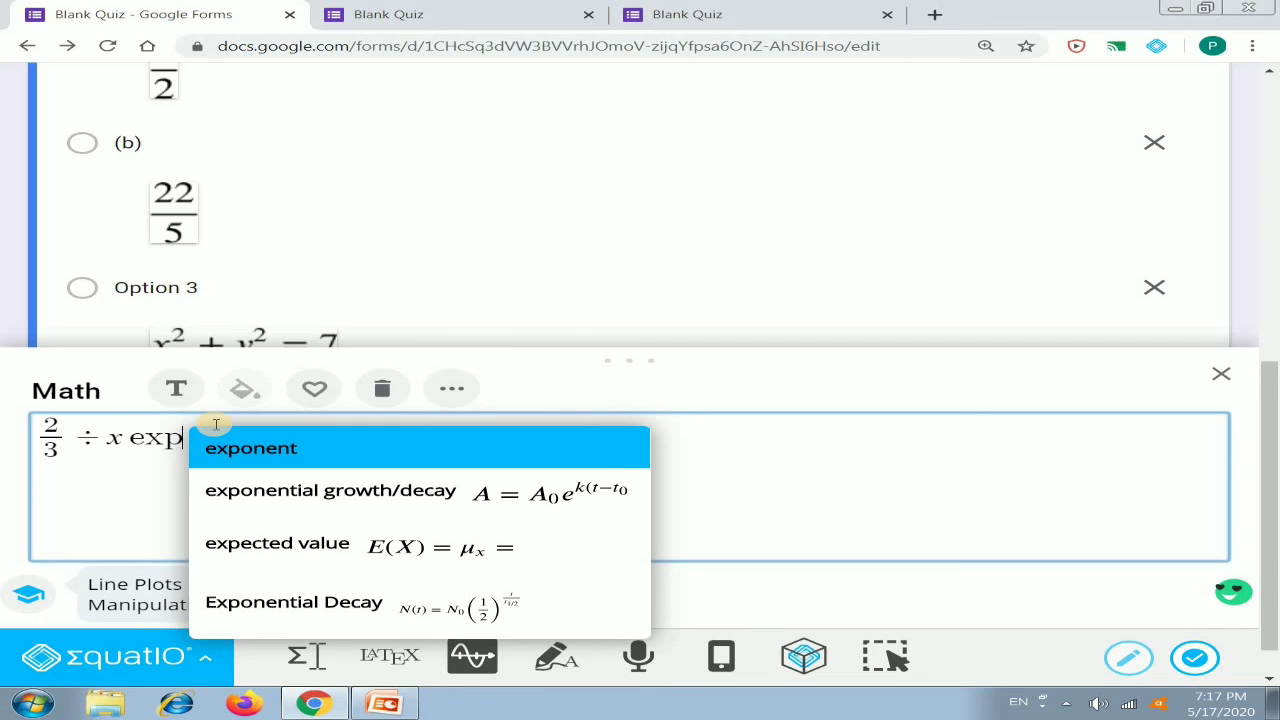
key(BackSpace)
key(BackSpace)
key(BackSpace)
text(^2)
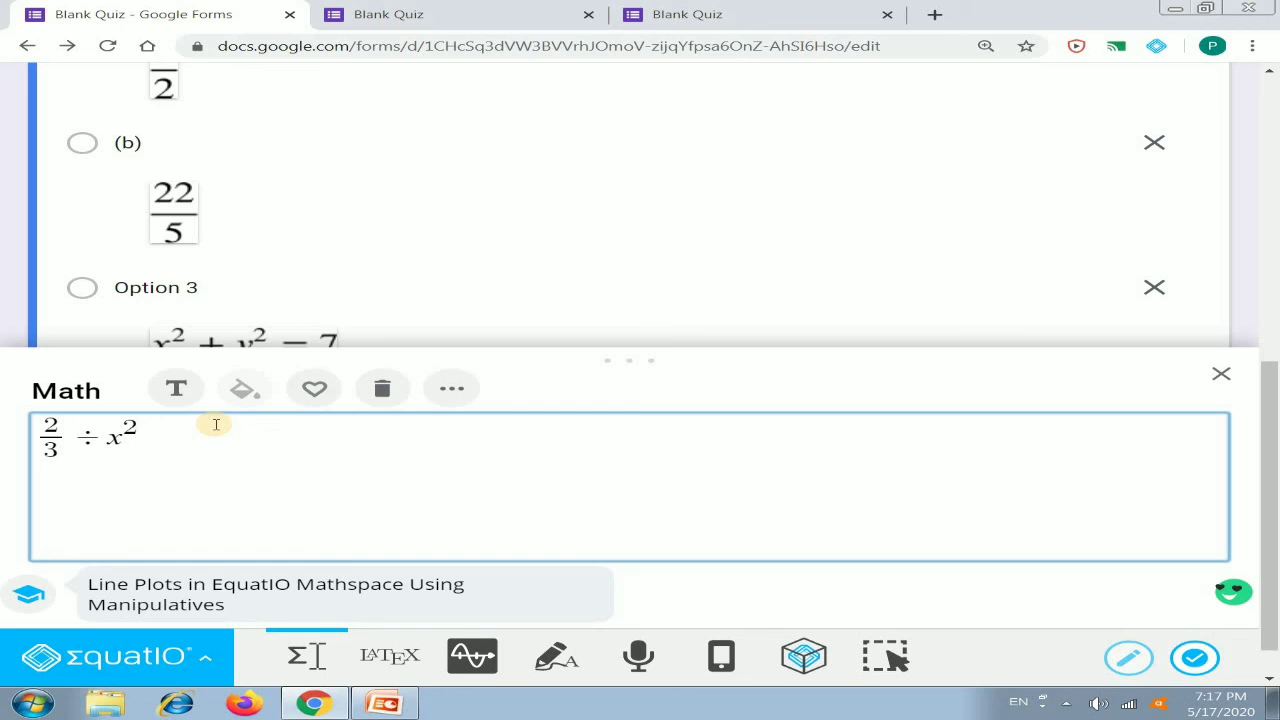
click(1196, 646)
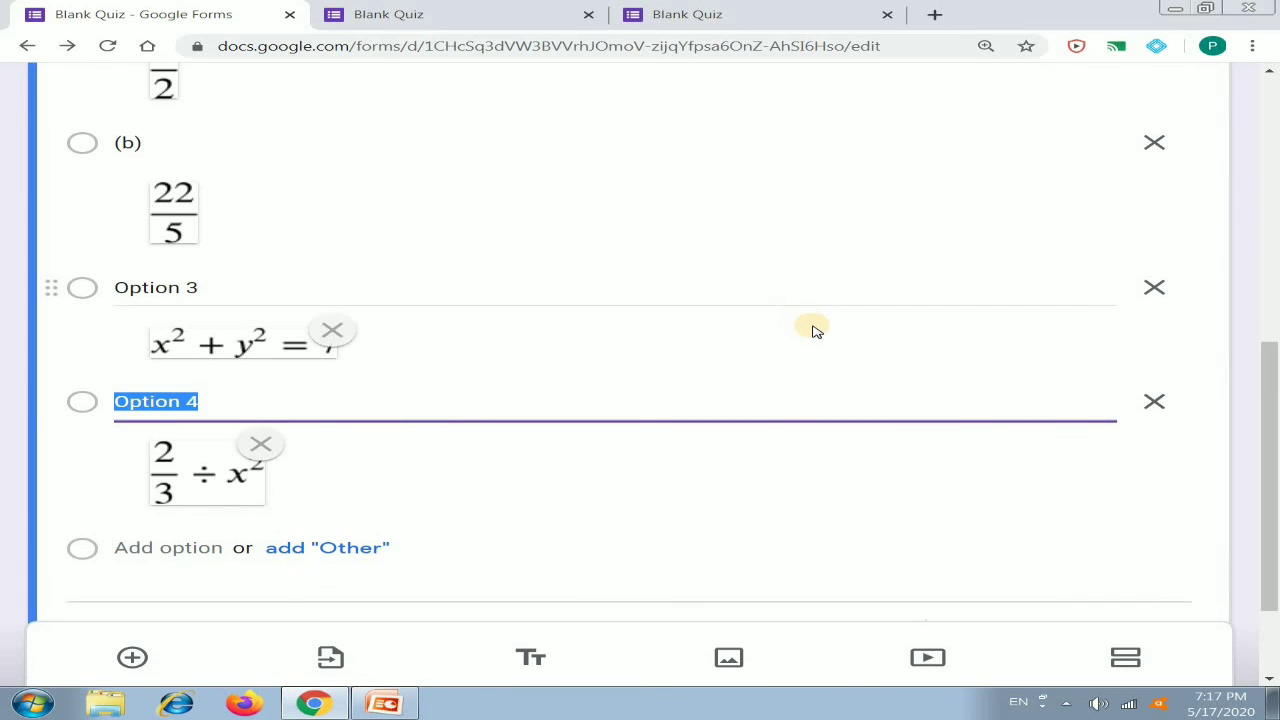
Step: Add a fifth answer option below the 2/3 ÷ x² option and open the EquatIO editor for it
scroll(814, 331, up, 3)
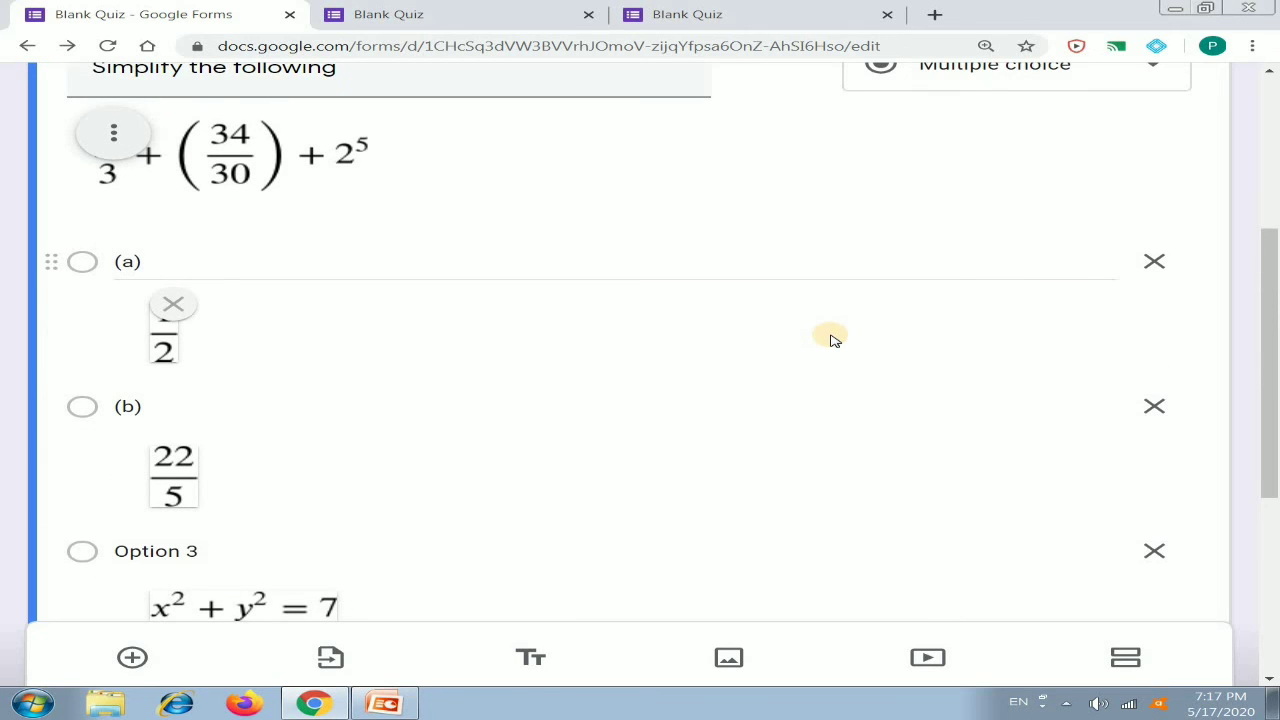
scroll(780, 400, down, 4)
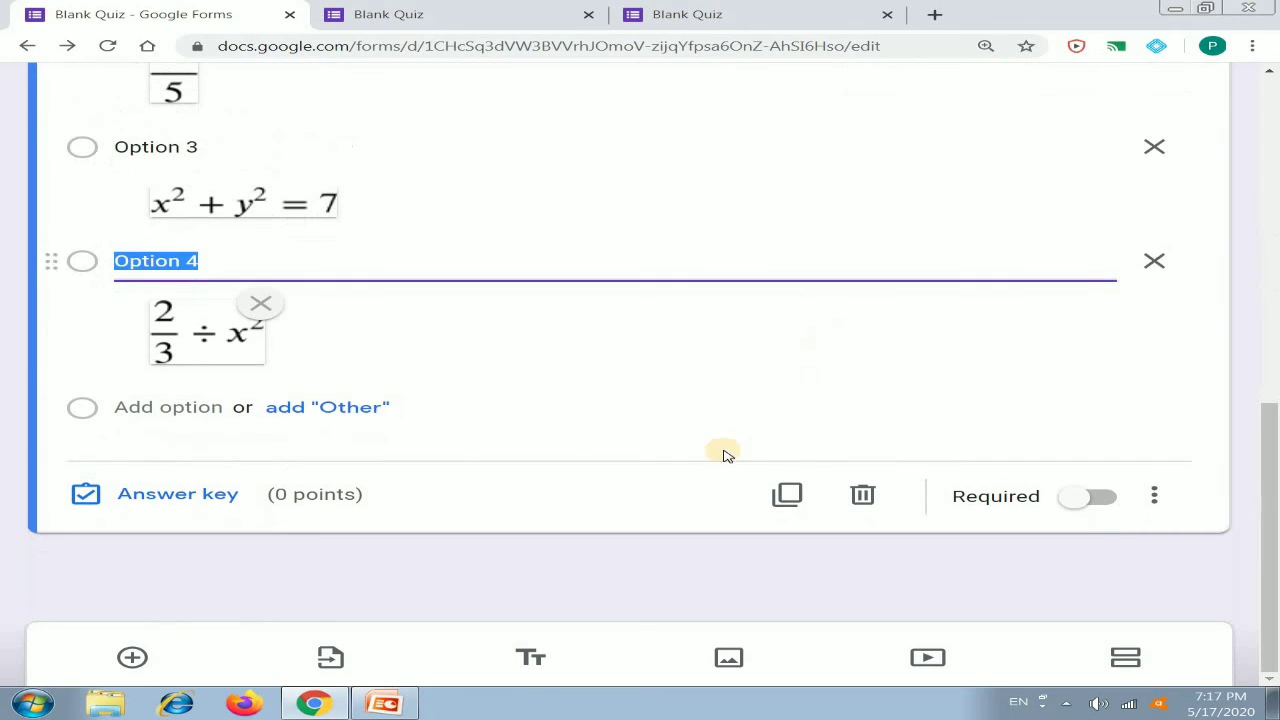
click(182, 411)
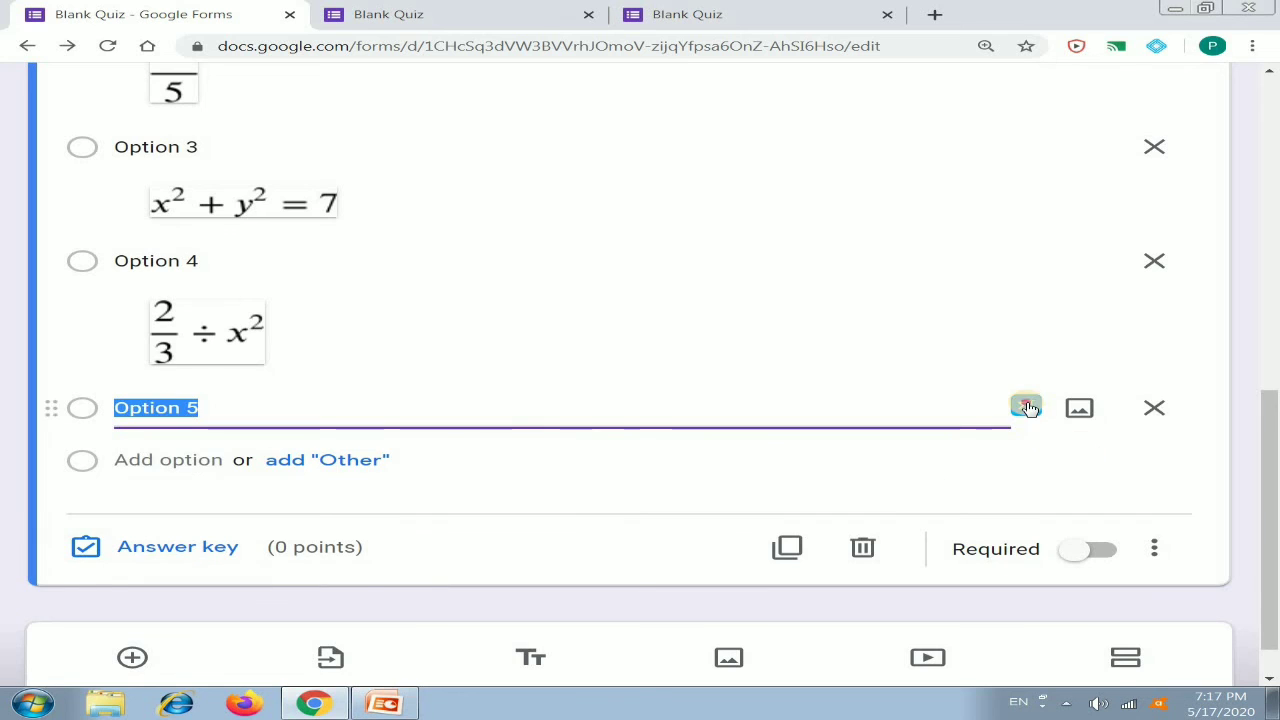
click(1030, 408)
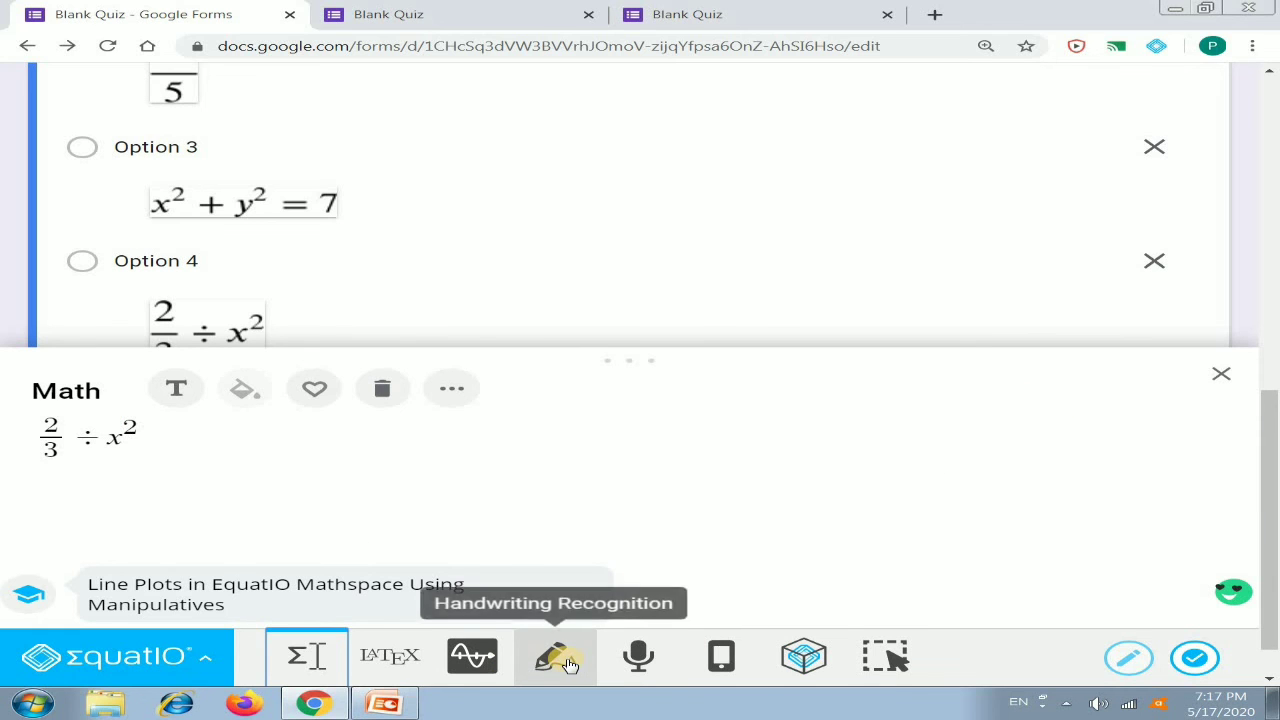